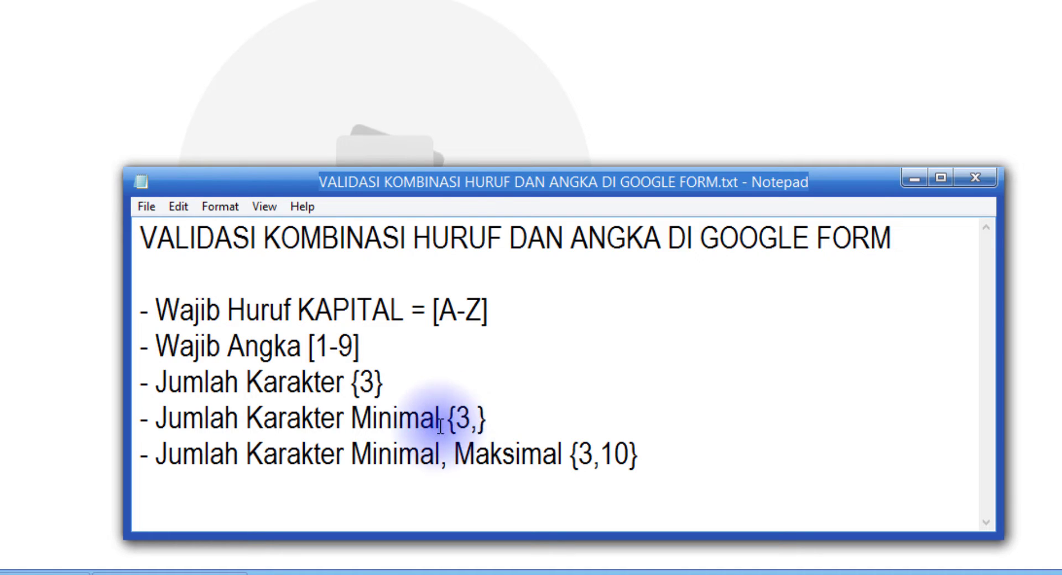
Step: Examine the minimum and maximum character-count pattern in the Notepad validation notes, including its two separate limits
{"action": "double_click", "coordinate": [446, 453]}
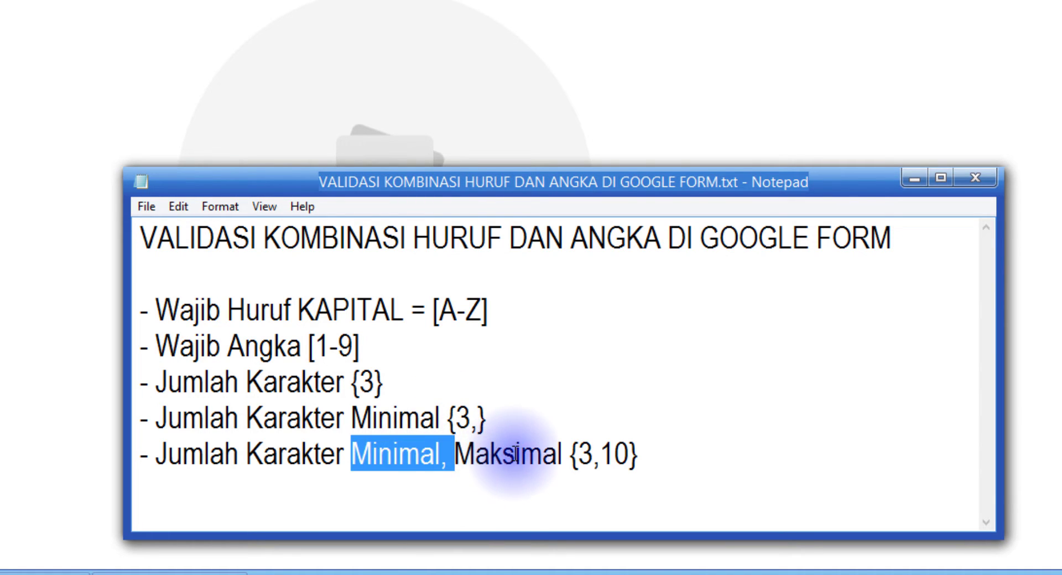
{"action": "double_click", "coordinate": [511, 453]}
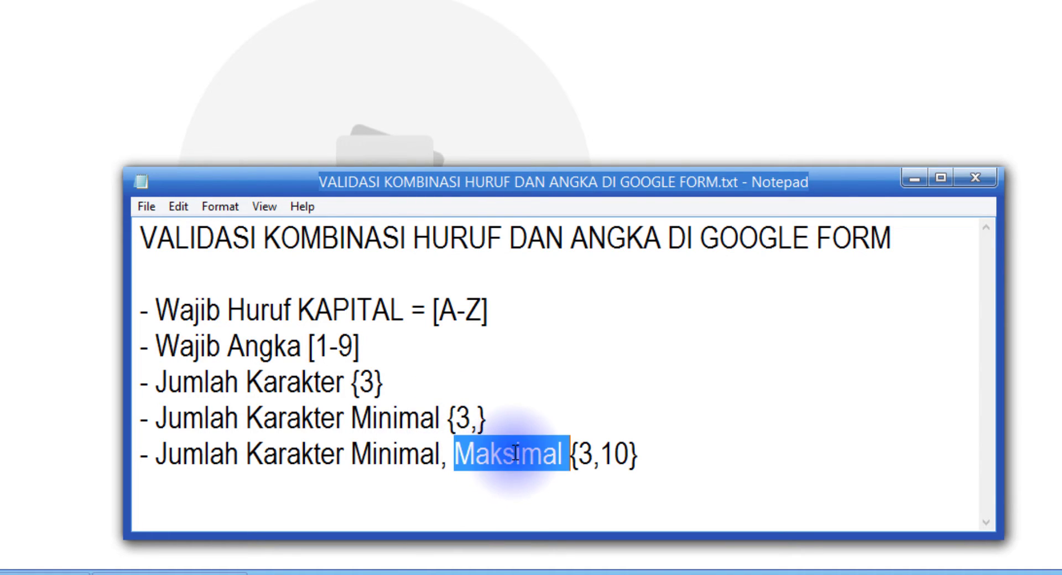
{"action": "double_click", "coordinate": [401, 455]}
{"action": "left_click", "coordinate": [522, 455]}
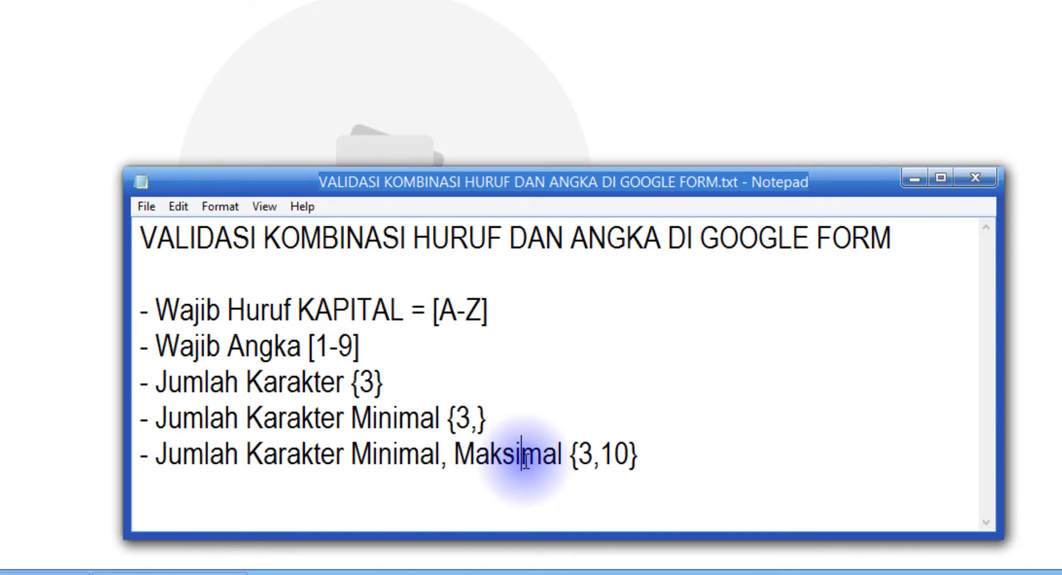
{"action": "double_click", "coordinate": [526, 455]}
{"action": "left_click", "coordinate": [571, 455]}
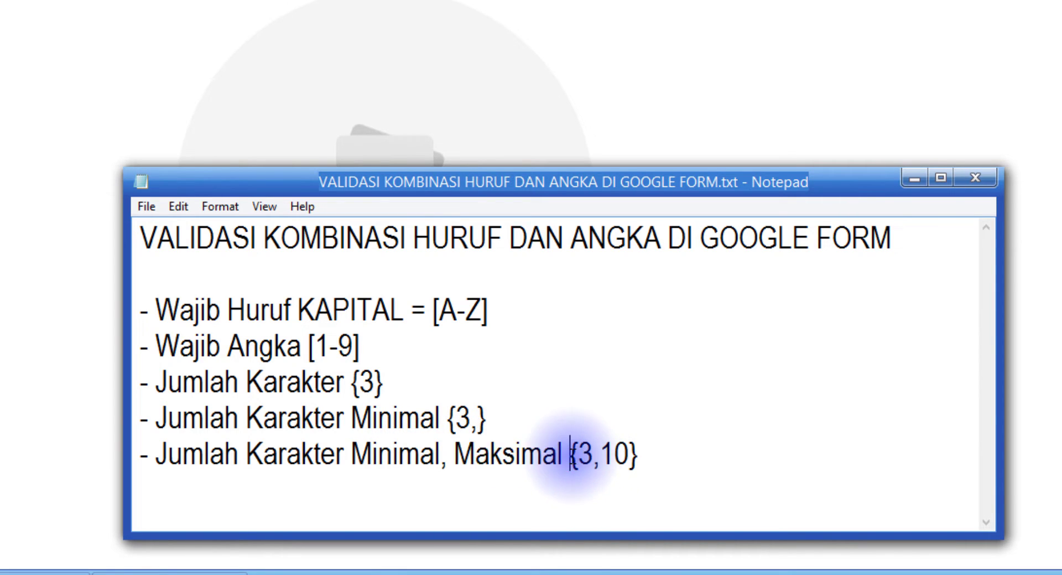
{"action": "left_click_drag", "start_coordinate": [570, 455], "coordinate": [639, 456]}
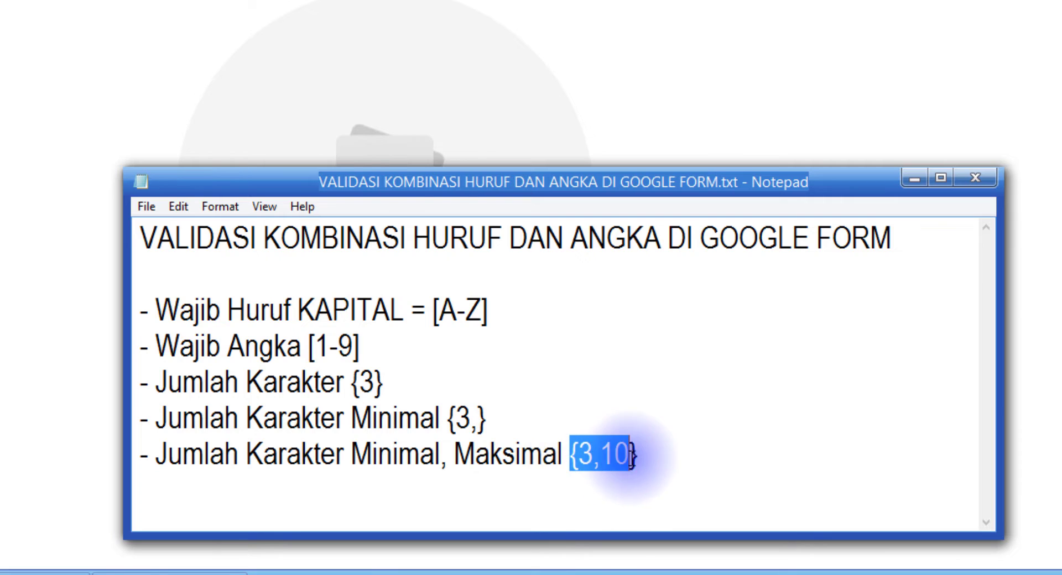
{"action": "left_click", "coordinate": [587, 458]}
{"action": "mouse_move", "coordinate": [601, 455]}
{"action": "left_mouse_down"}
{"action": "mouse_move", "coordinate": [615, 455]}
{"action": "mouse_move", "coordinate": [590, 457]}
{"action": "left_mouse_up"}
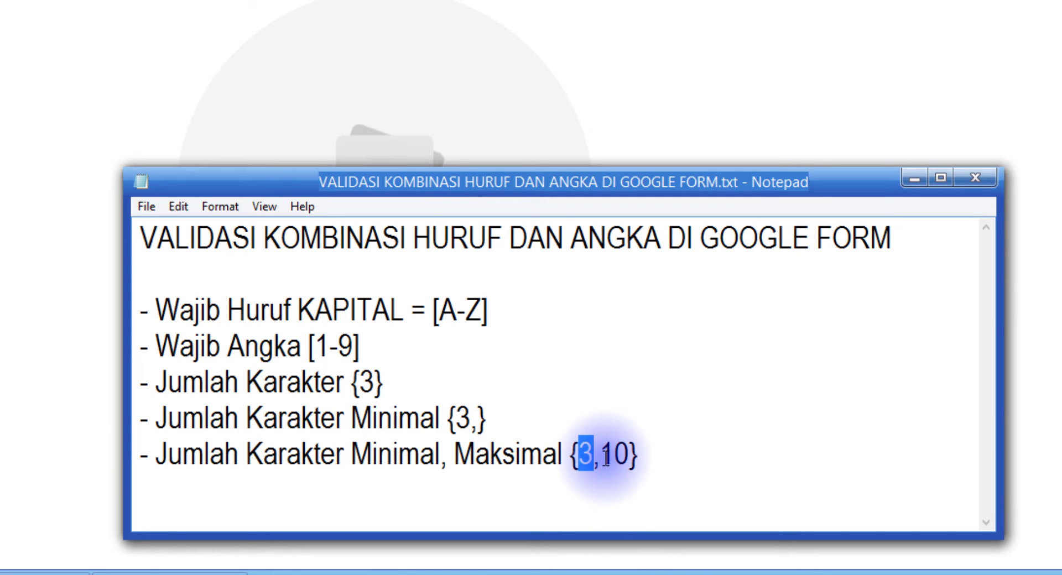
{"action": "left_click_drag", "start_coordinate": [602, 458], "coordinate": [632, 460]}
{"action": "left_click", "coordinate": [645, 461]}
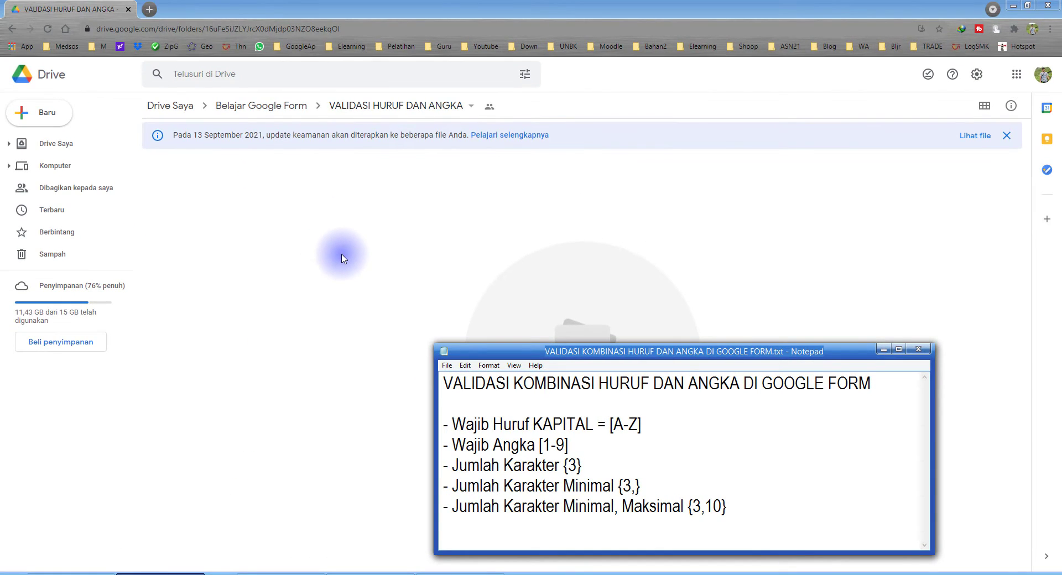
Step: Switch to Google Drive and create a blank Google Form in the VALIDASI HURUF DAN ANGKA folder
{"action": "left_click", "coordinate": [255, 221]}
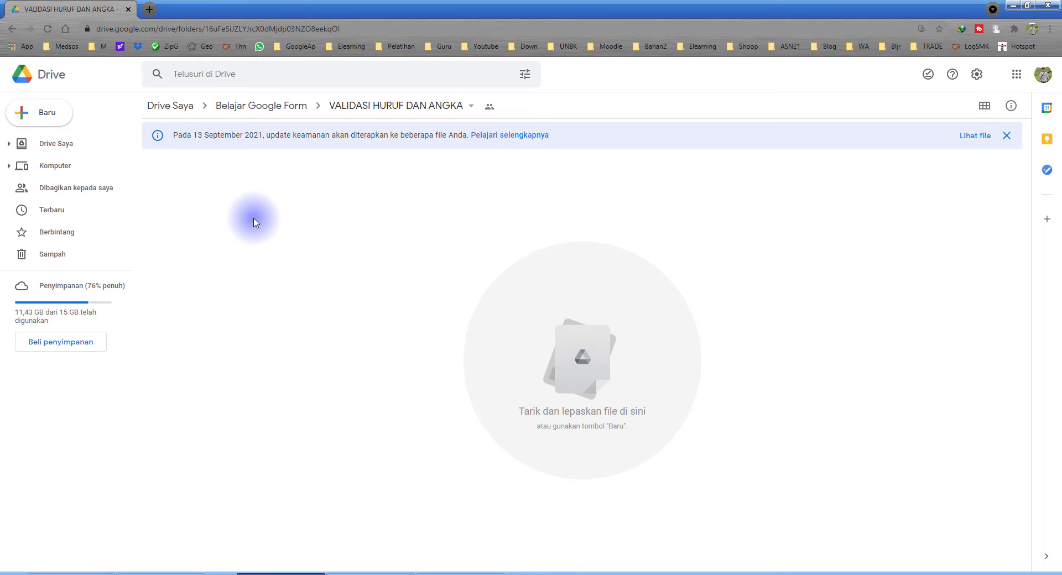
{"action": "right_click", "coordinate": [254, 220]}
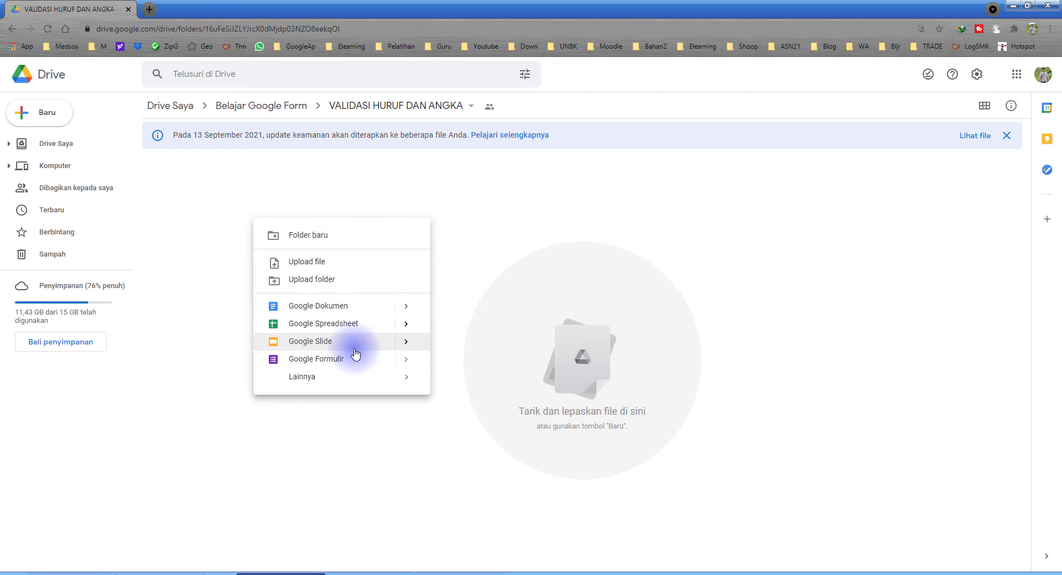
{"action": "mouse_move", "coordinate": [408, 361]}
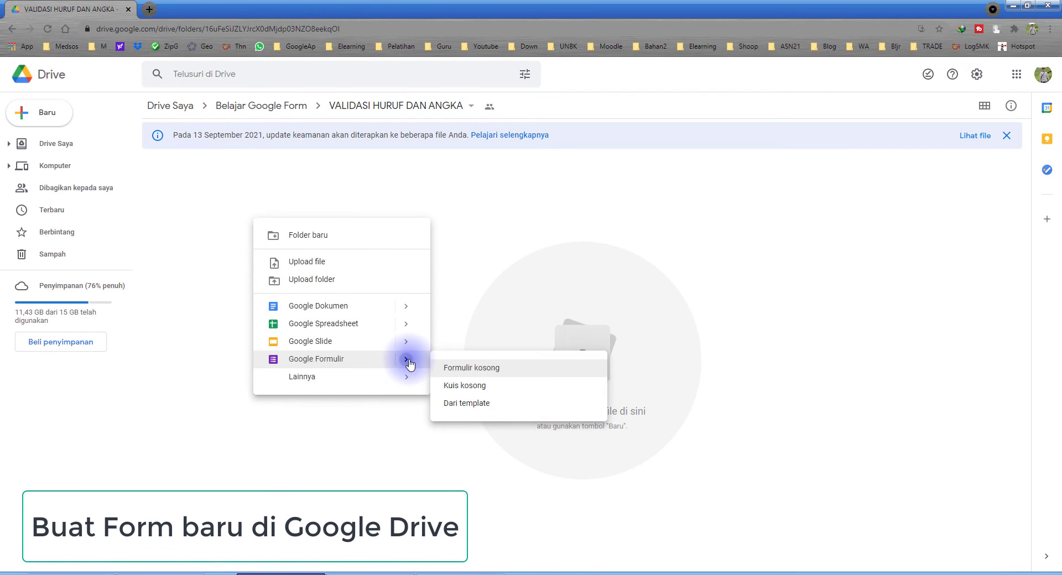
{"action": "left_click", "coordinate": [453, 369]}
{"action": "left_click", "coordinate": [587, 344]}
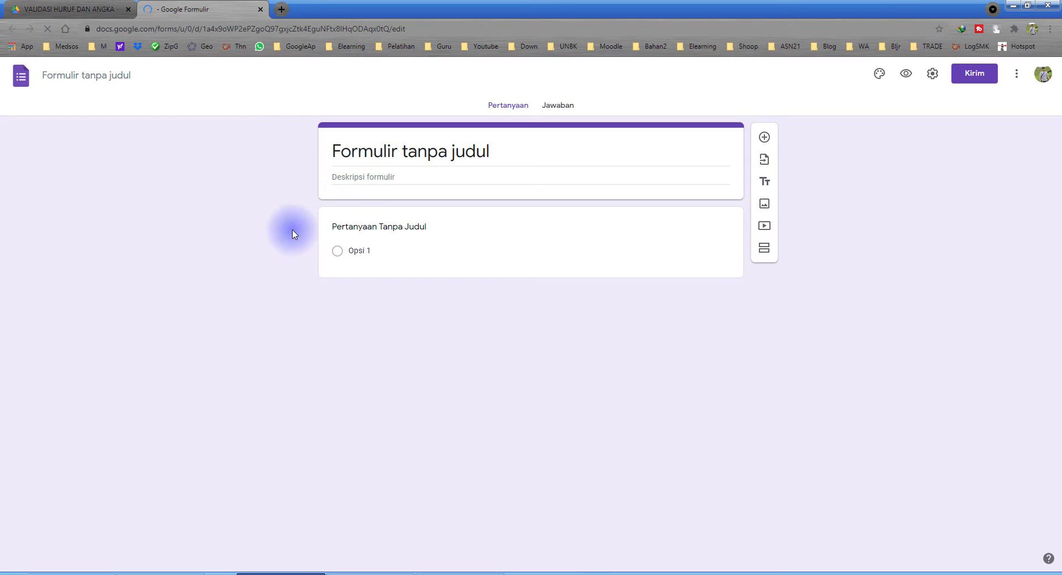
Step: Set the form's title to VALIDASI HURUF ANGKA
{"action": "left_click", "coordinate": [371, 156]}
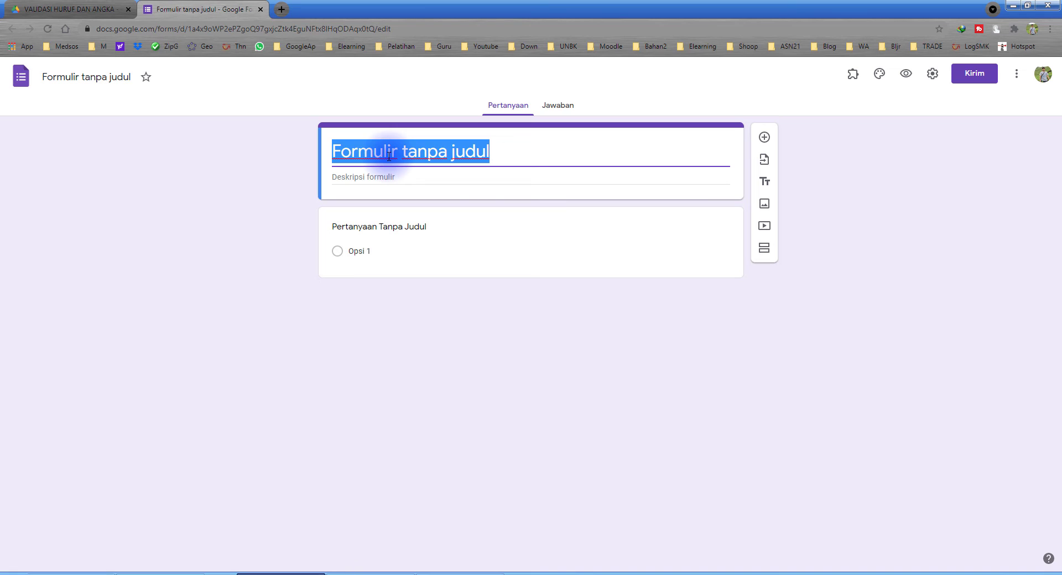
{"action": "type", "text": "VALIDAS"}
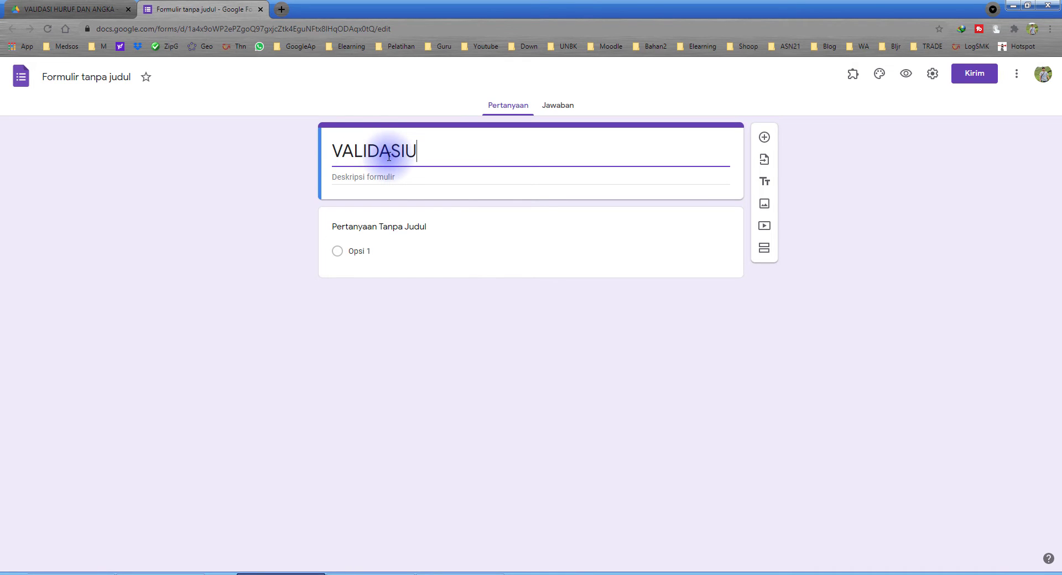
{"action": "type", "text": "I HURUF ANG"}
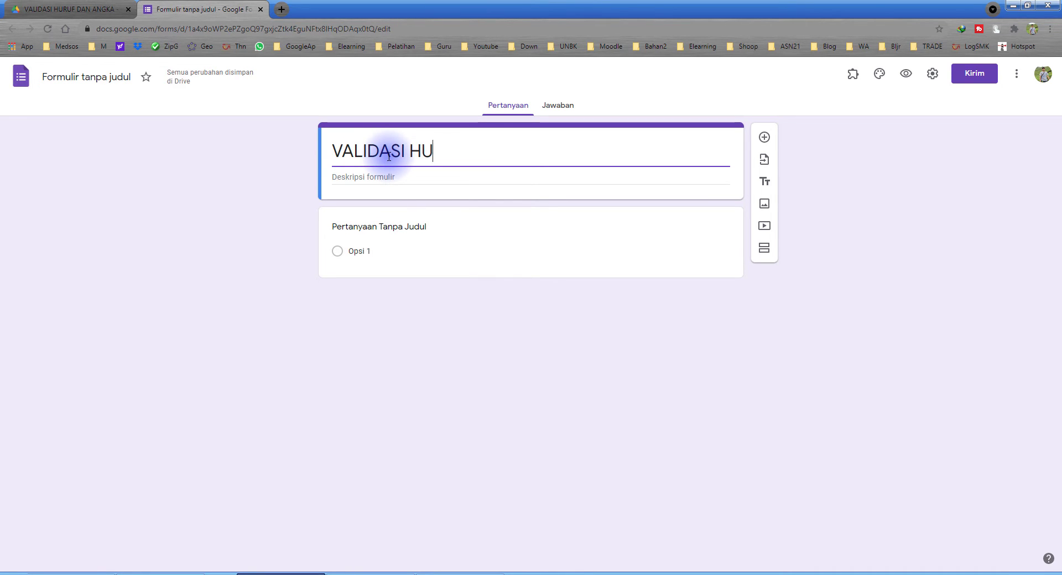
{"action": "type", "text": "KLA"}
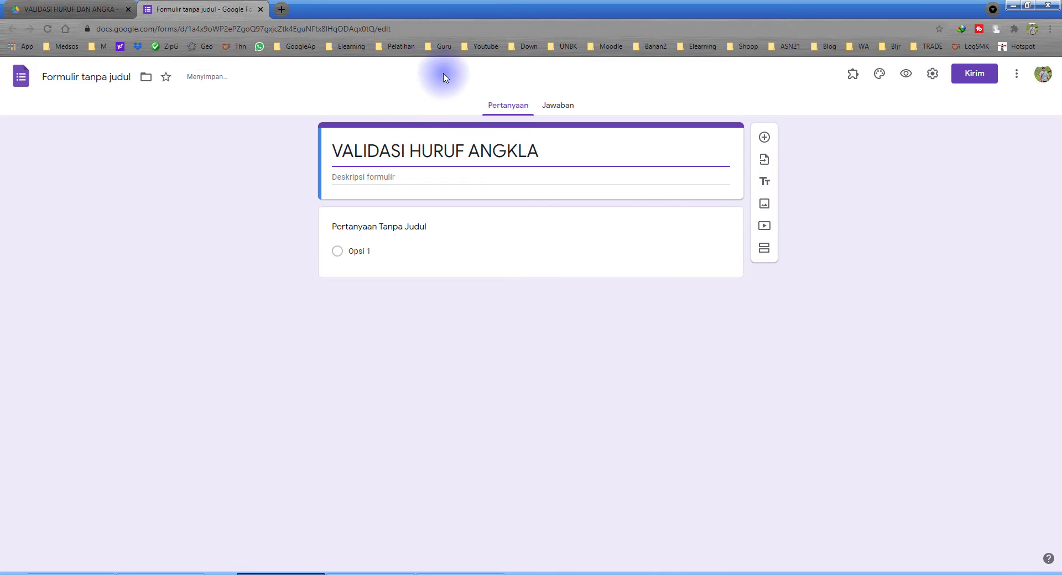
{"action": "key", "text": "BackSpace"}
{"action": "key", "text": "BackSpace"}
{"action": "type", "text": "A"}
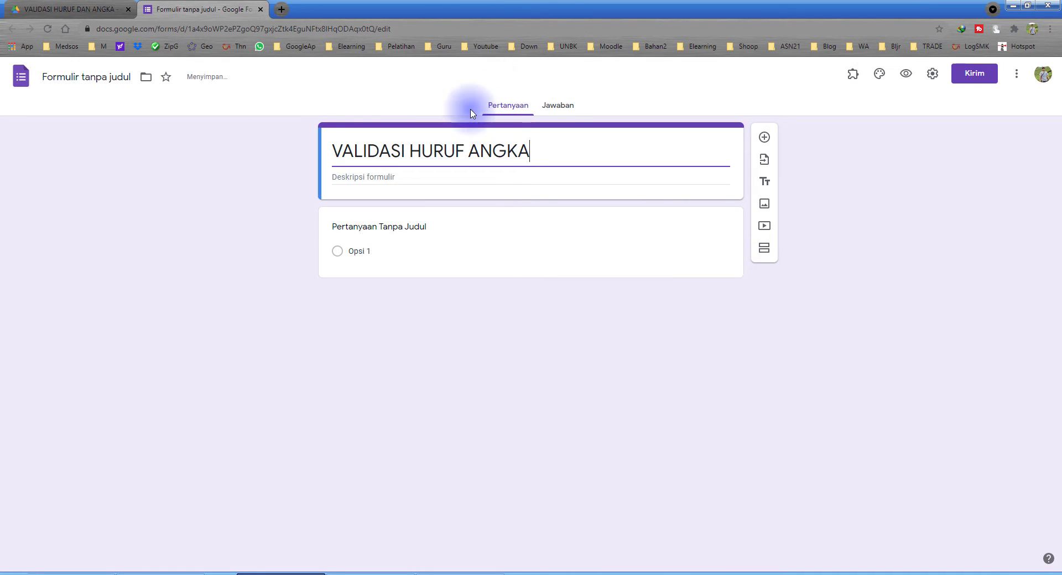
Step: Title the first question Nama Sekolah as a short-answer question (Jawaban singkat) and make it required
{"action": "left_click", "coordinate": [437, 234]}
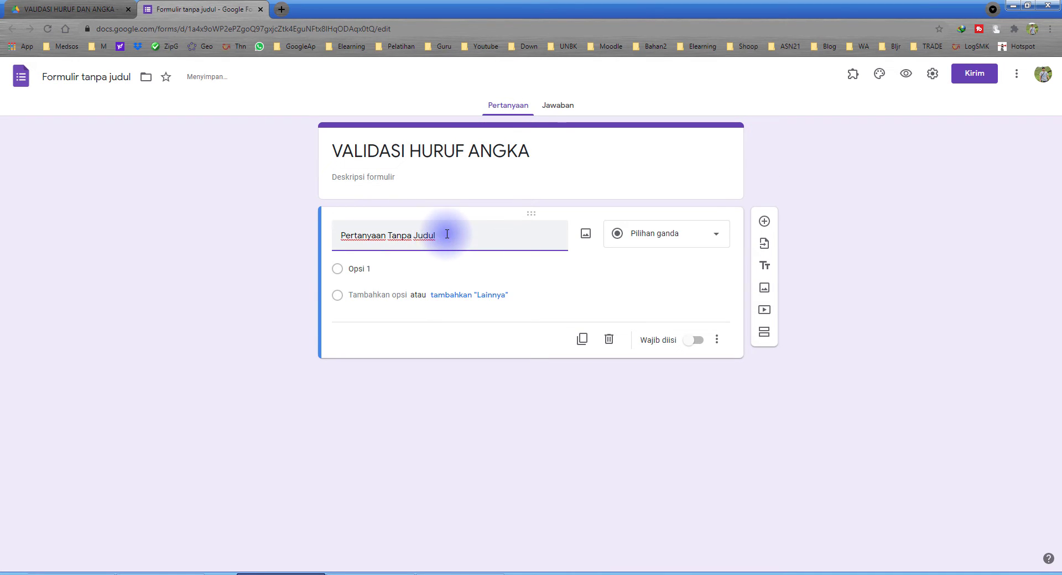
{"action": "left_click_drag", "start_coordinate": [434, 235], "coordinate": [303, 235]}
{"action": "type", "text": "Nama S"}
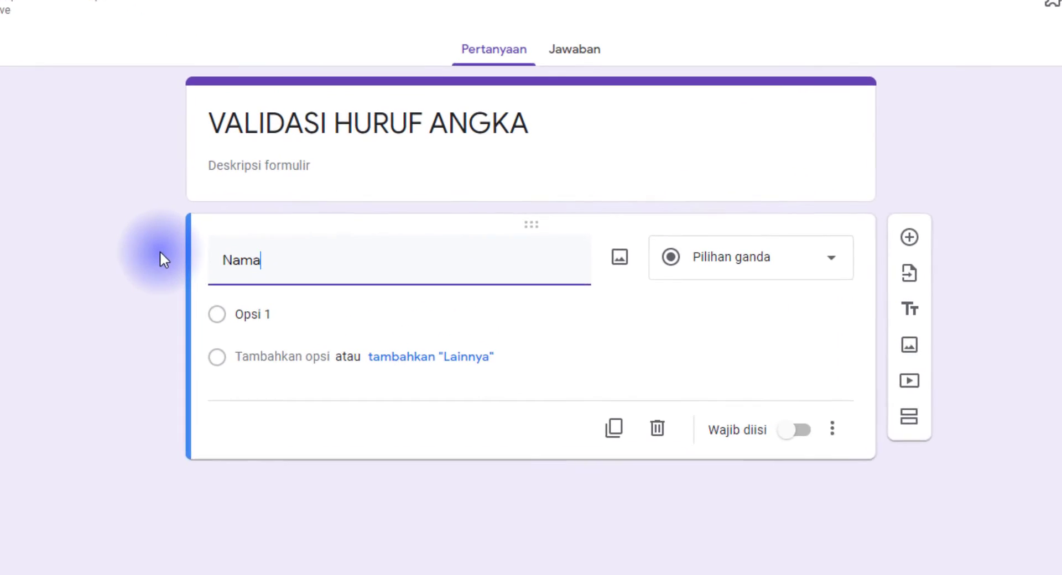
{"action": "type", "text": "ekolaj"}
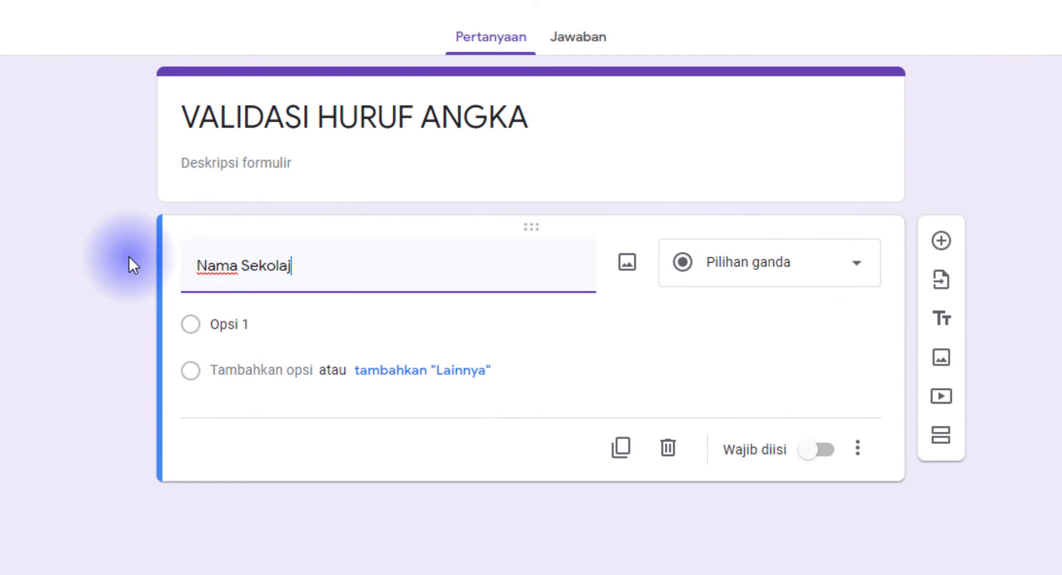
{"action": "key", "text": "BackSpace"}
{"action": "type", "text": "h"}
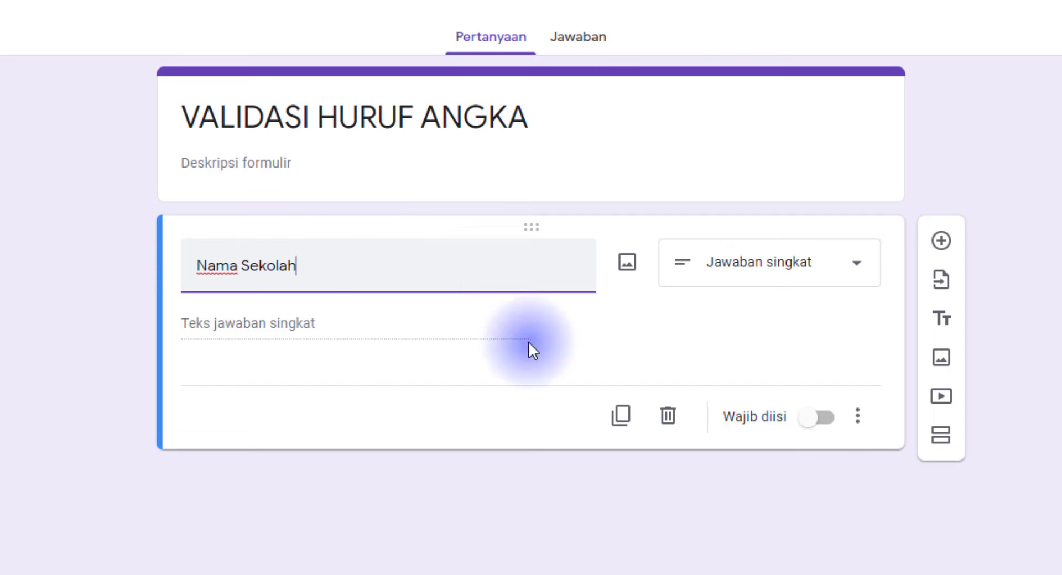
{"action": "left_click", "coordinate": [817, 422]}
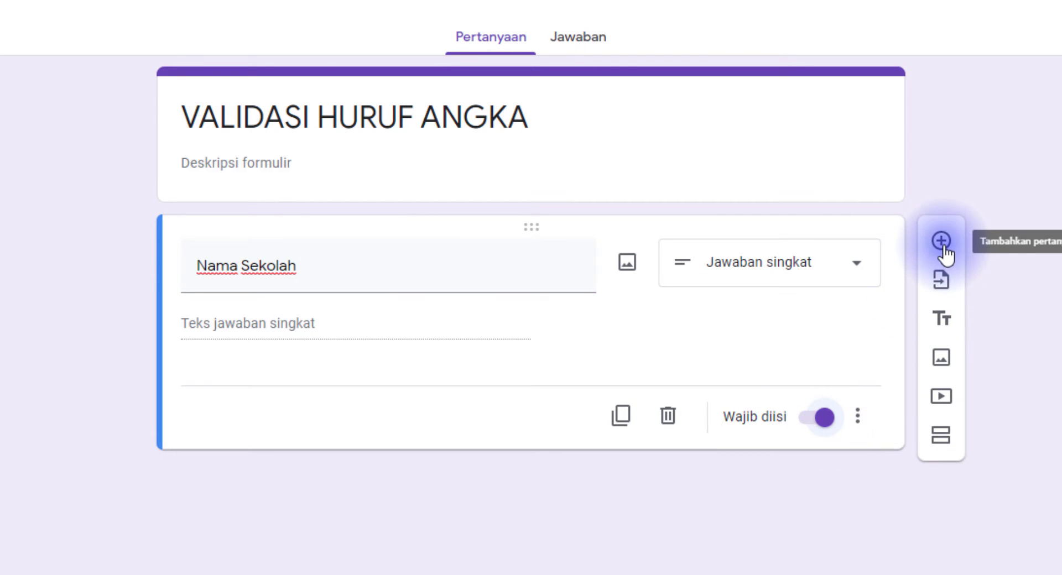
Step: Add a second question titled Alamat as a paragraph question (Paragraf) and make it required
{"action": "left_click", "coordinate": [941, 242]}
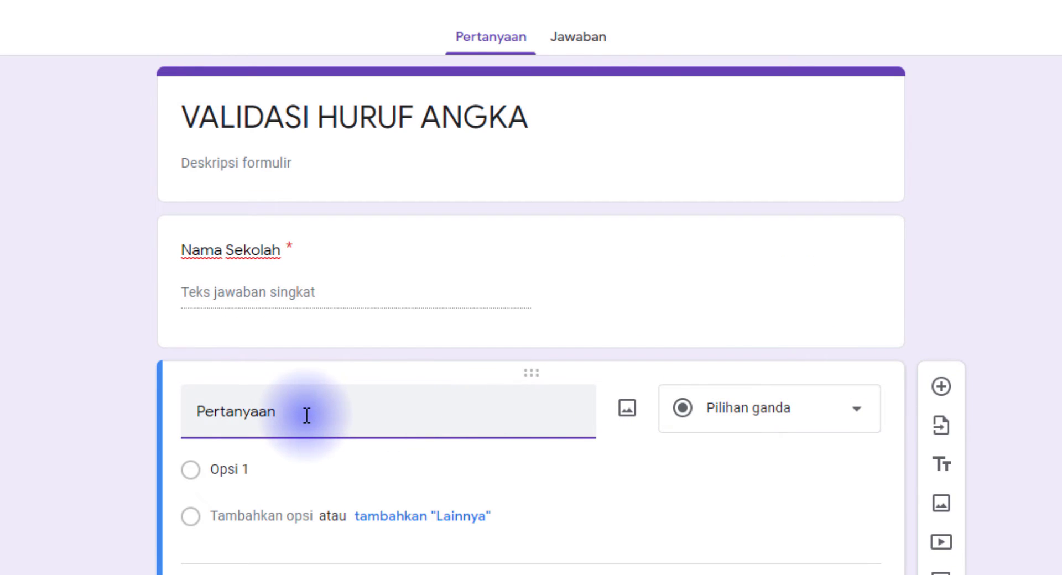
{"action": "type", "text": "Alamat"}
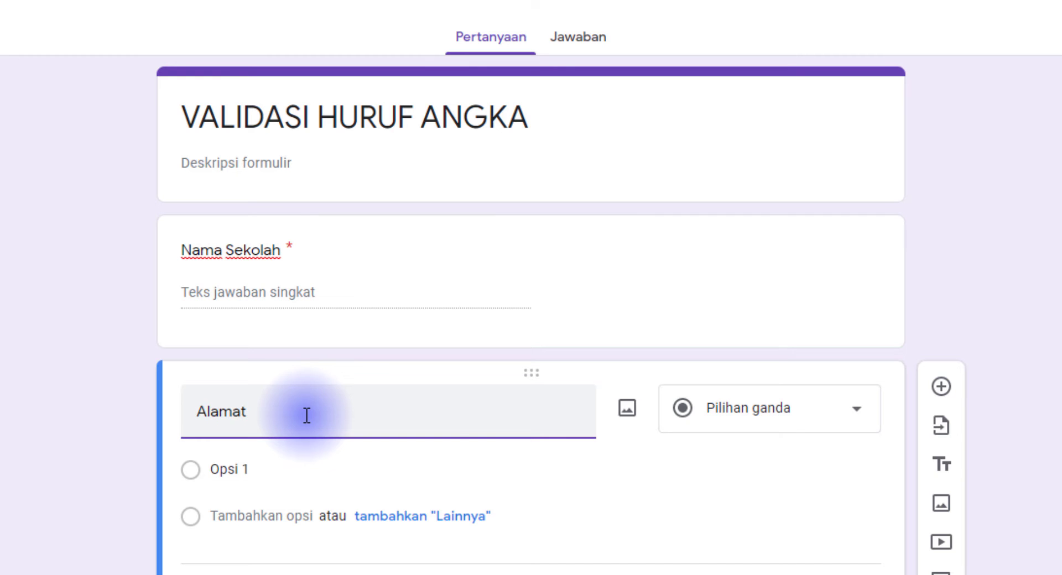
{"action": "left_click", "coordinate": [817, 562]}
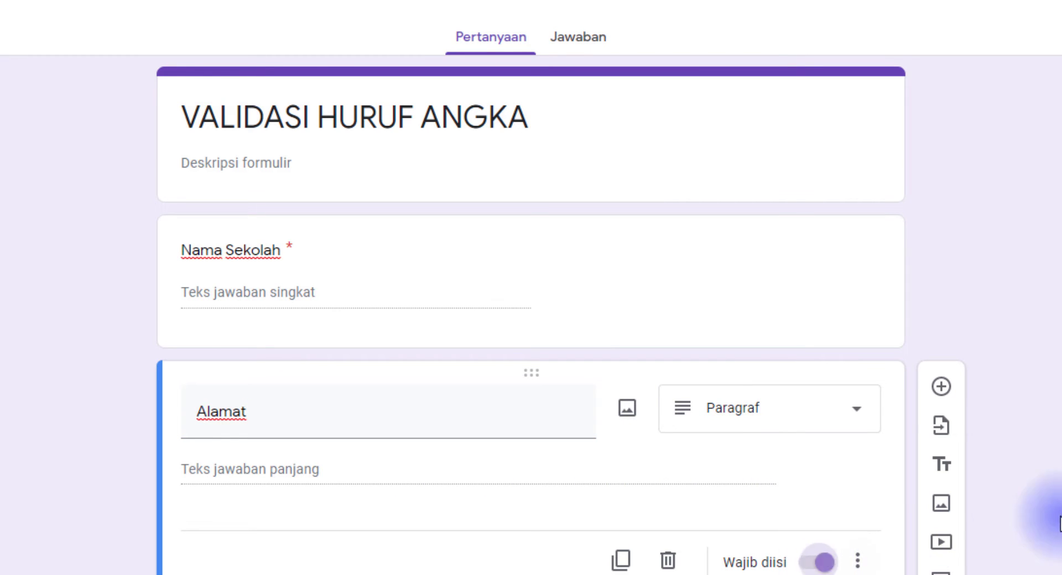
Step: Add response validation to the Nama Sekolah question, using a regular expression (Ekspresi reguler) with the Kecocokan condition
{"action": "left_click", "coordinate": [335, 278]}
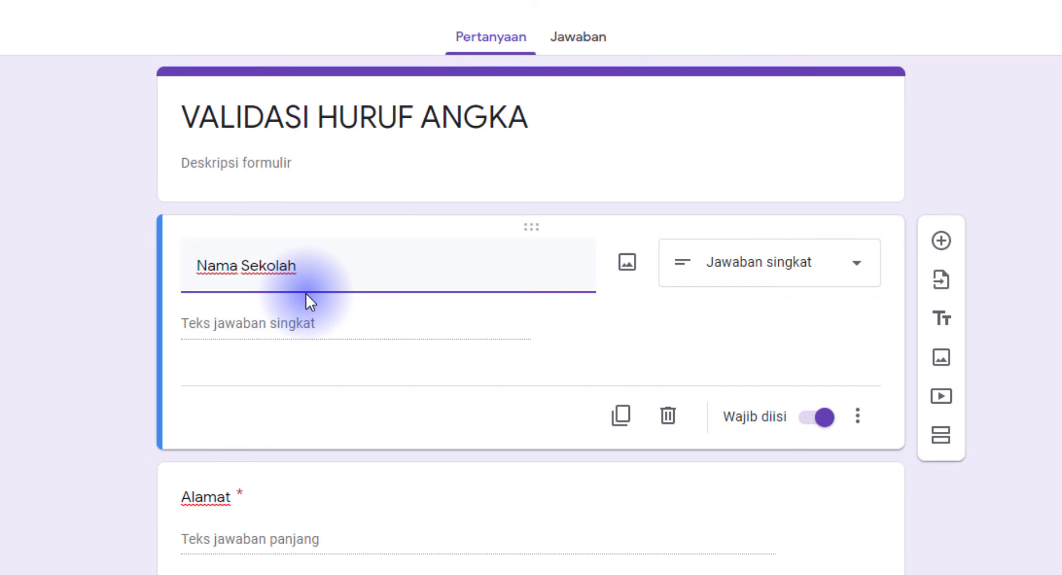
{"action": "left_click", "coordinate": [858, 420]}
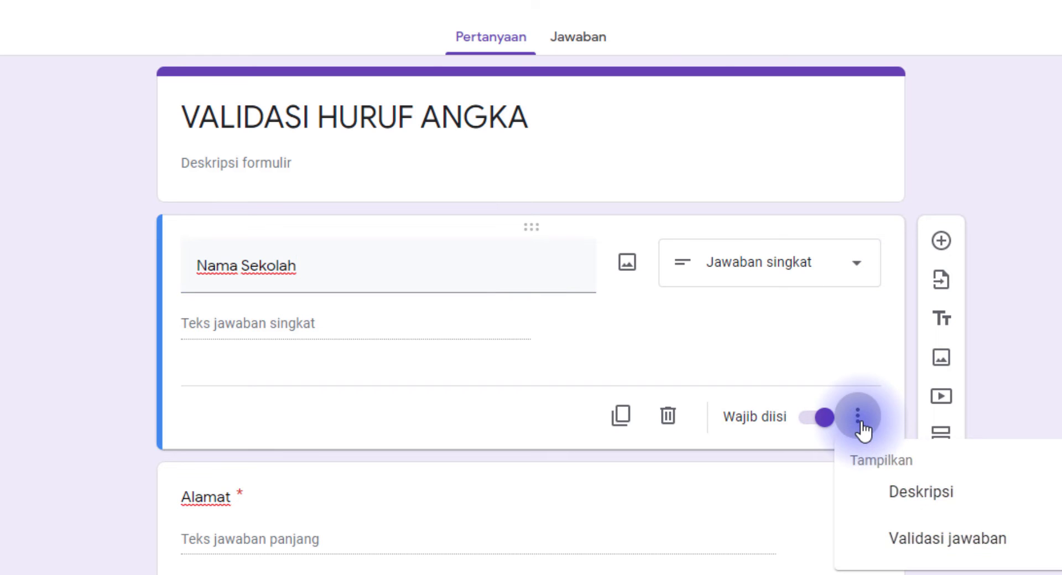
{"action": "left_click", "coordinate": [903, 539]}
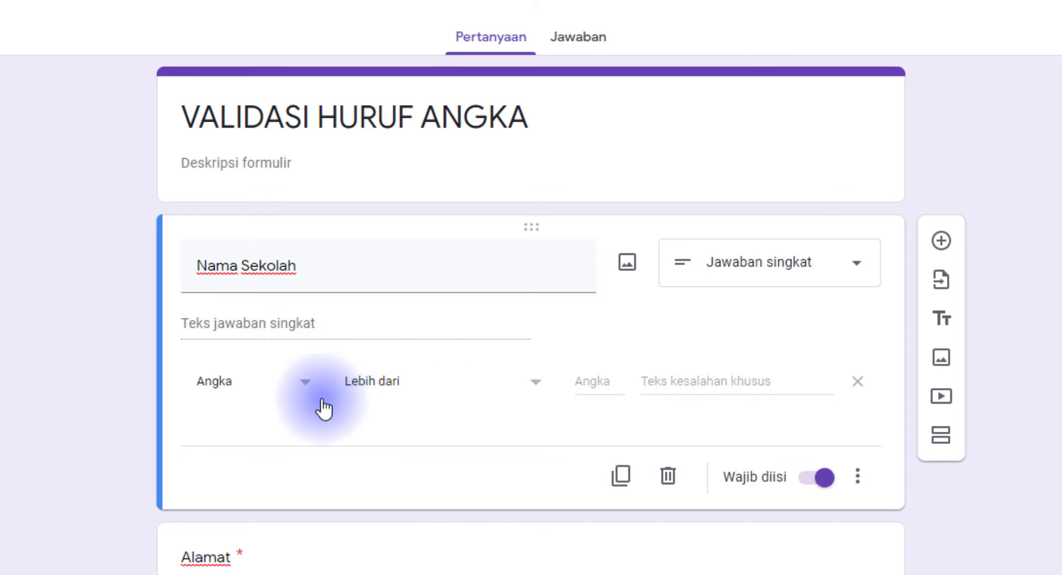
{"action": "left_click", "coordinate": [263, 397]}
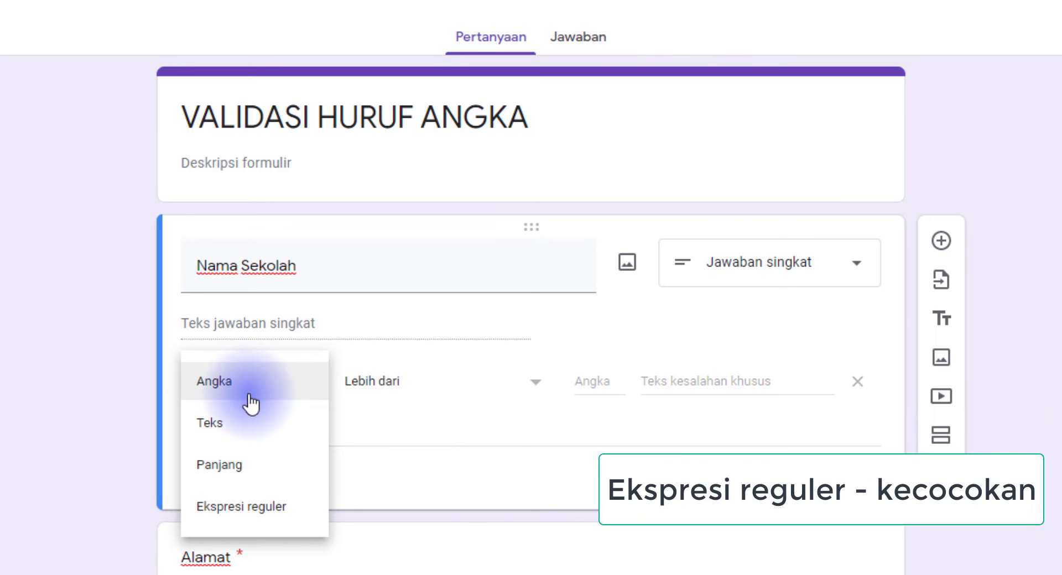
{"action": "left_click", "coordinate": [280, 510]}
{"action": "left_click", "coordinate": [374, 390]}
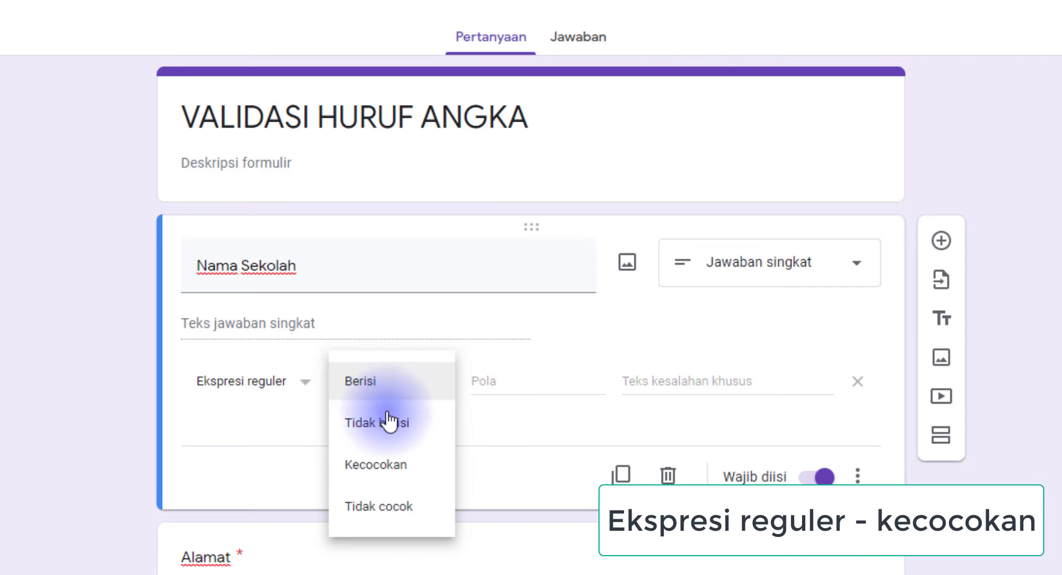
{"action": "left_click", "coordinate": [400, 471]}
Step: Enter [A-Z]{} as the regular expression pattern for the Nama Sekolah validation
{"action": "left_click", "coordinate": [507, 383]}
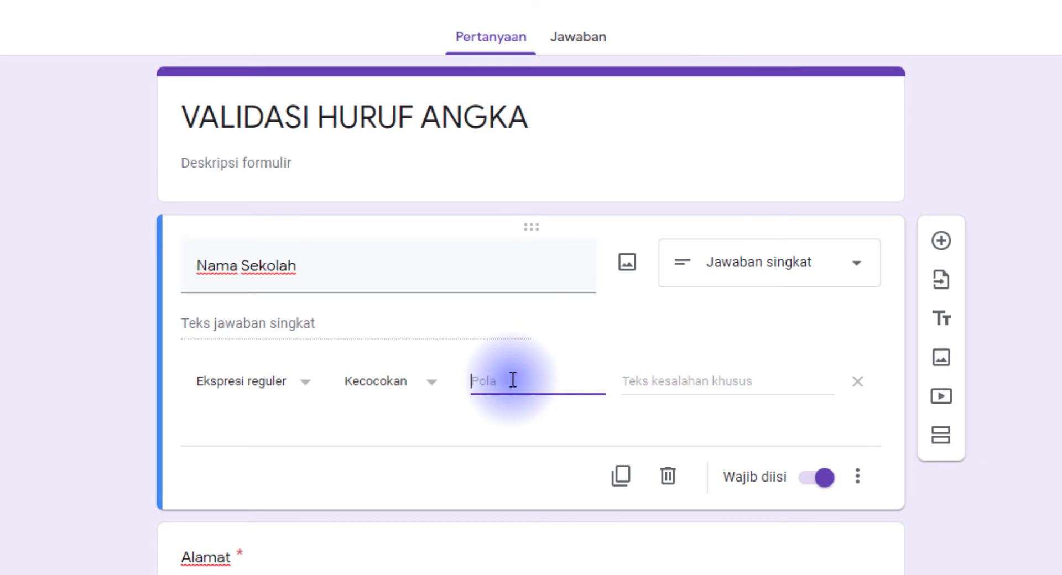
{"action": "type", "text": "["}
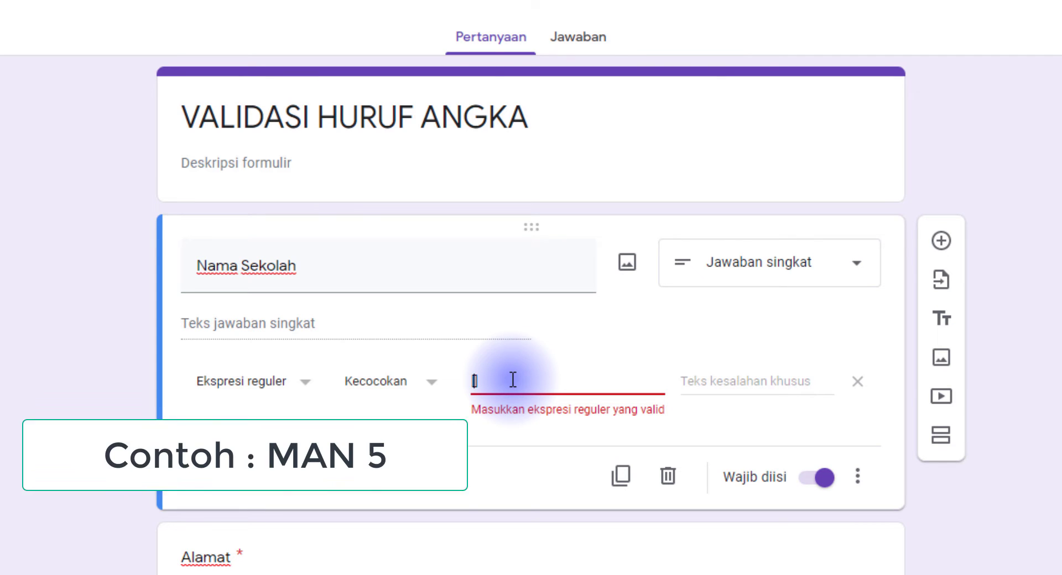
{"action": "type", "text": "A"}
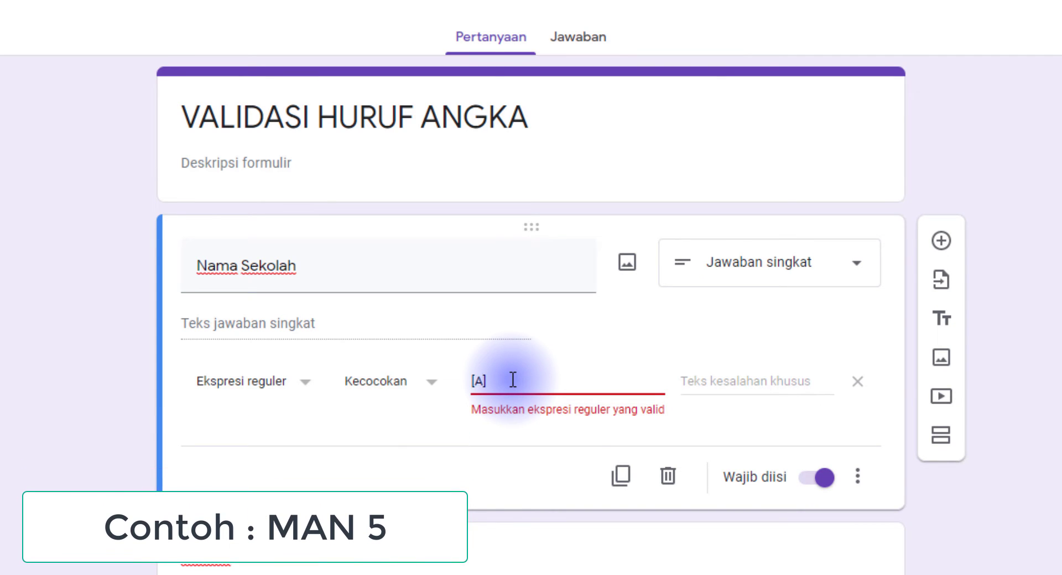
{"action": "type", "text": "-Z"}
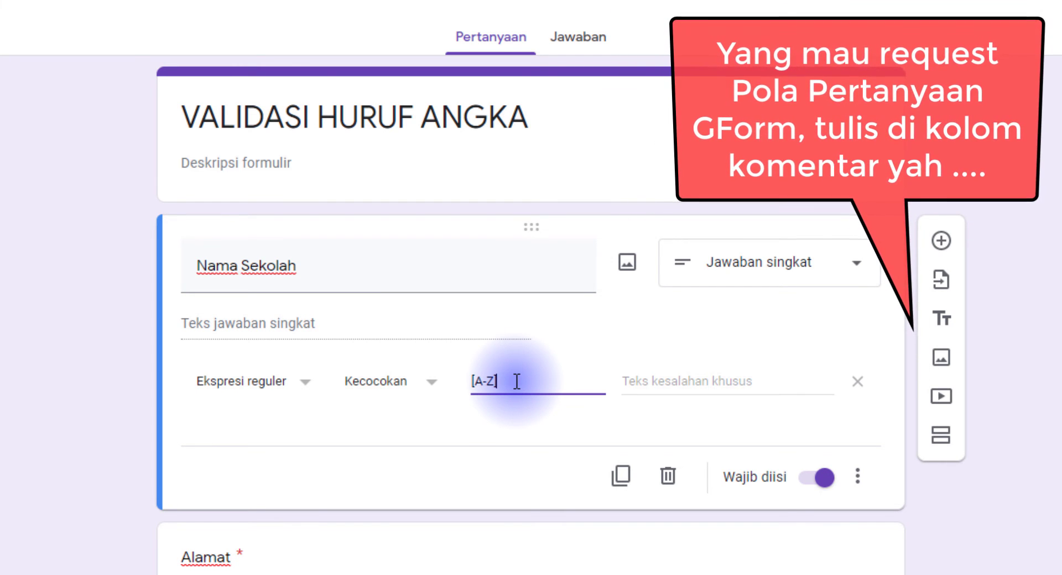
{"action": "type", "text": "{}"}
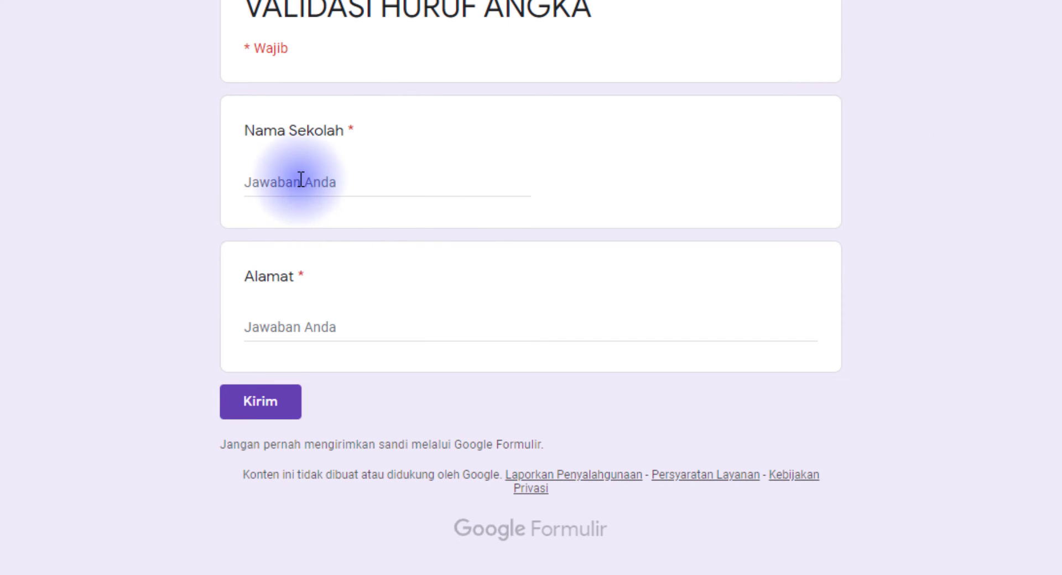
Step: Test the form by answering MAN for Nama Sekolah and SADASD for Alamat
{"action": "left_click", "coordinate": [301, 179]}
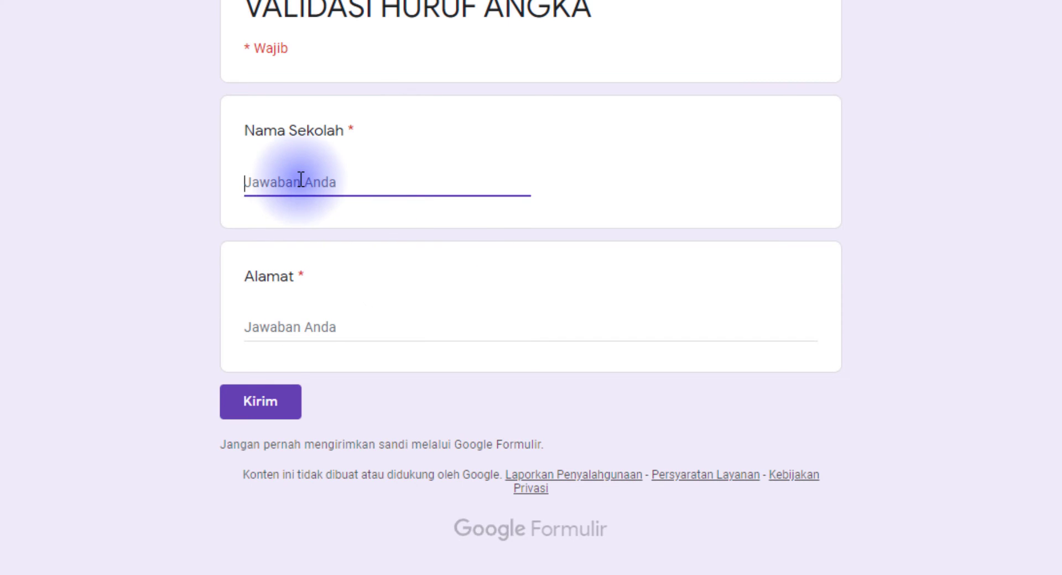
{"action": "type", "text": "MAN"}
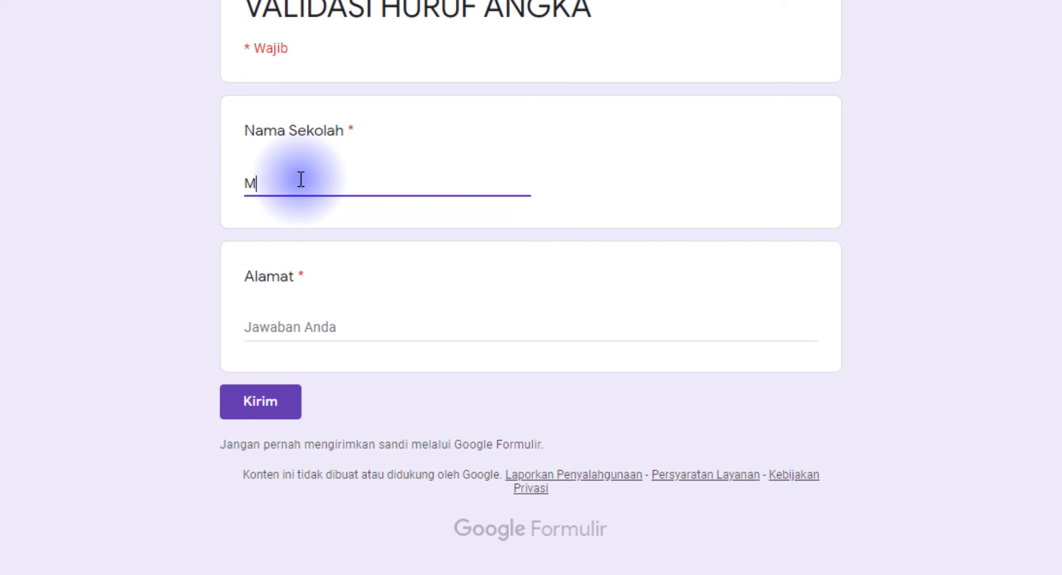
{"action": "left_click", "coordinate": [282, 327]}
{"action": "type", "text": "SADASD"}
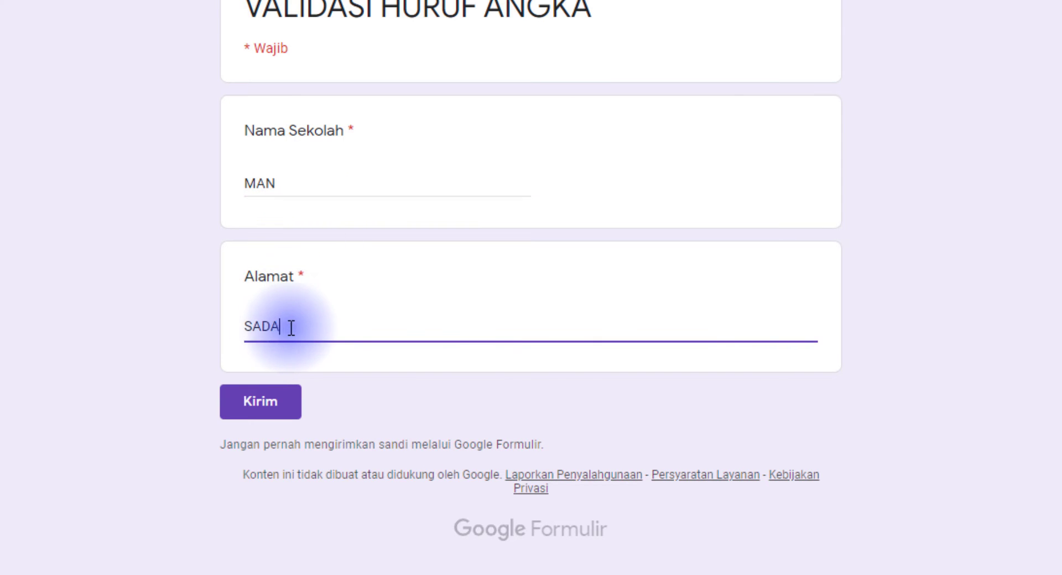
Step: Test the Nama Sekolah validation with the four-letter entry MANA and the two-letter entry MA
{"action": "left_click", "coordinate": [321, 186]}
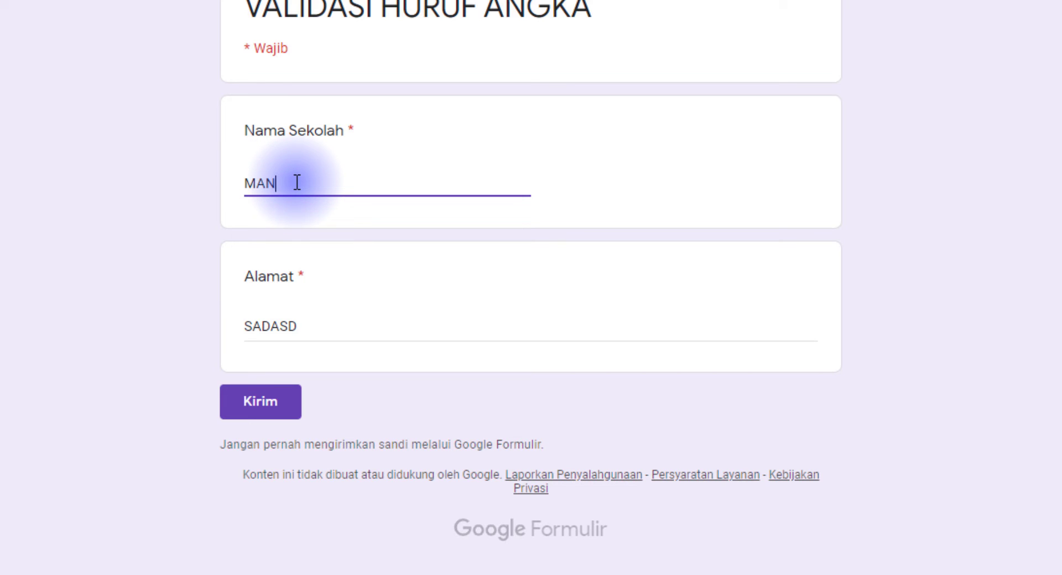
{"action": "type", "text": "A"}
{"action": "left_click", "coordinate": [328, 330]}
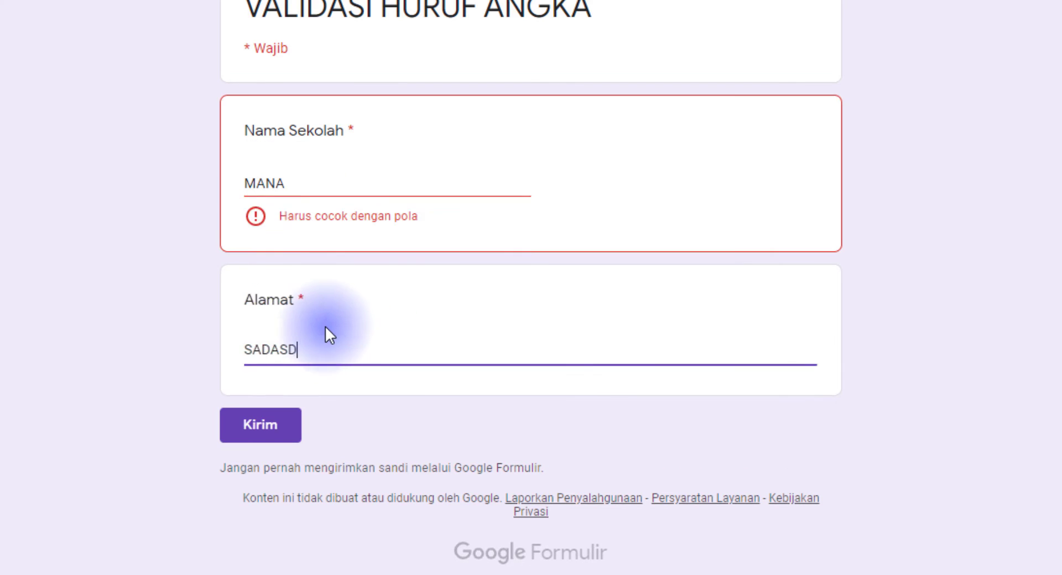
{"action": "left_click", "coordinate": [301, 188]}
{"action": "key", "text": "BackSpace"}
{"action": "key", "text": "BackSpace"}
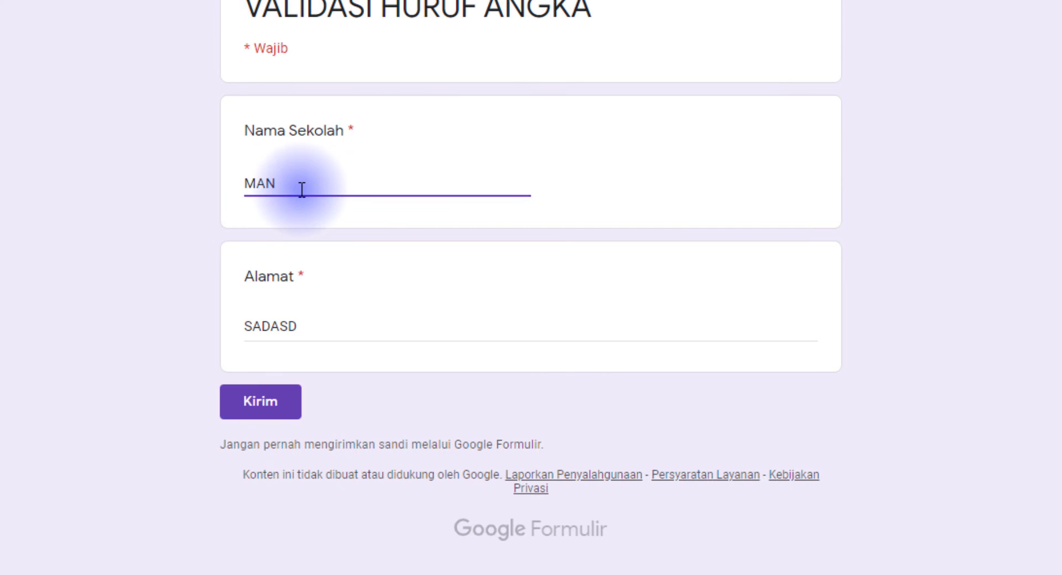
{"action": "left_click", "coordinate": [289, 324]}
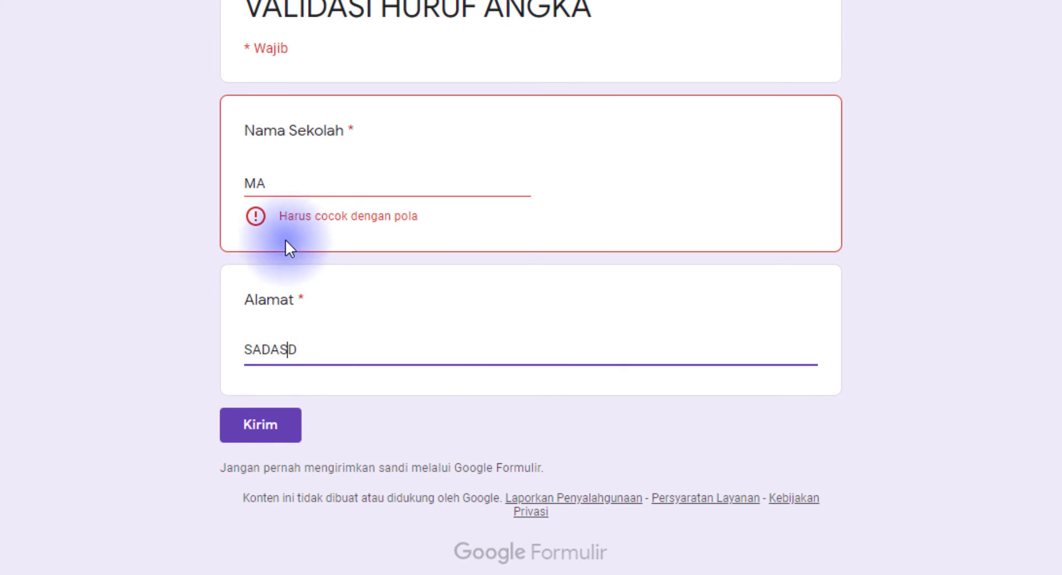
Step: Test the Nama Sekolah validation with the mixed-case entry DFz and the all-capitals entry DFZ
{"action": "left_click", "coordinate": [299, 189]}
{"action": "left_click_drag", "start_coordinate": [308, 182], "coordinate": [172, 184]}
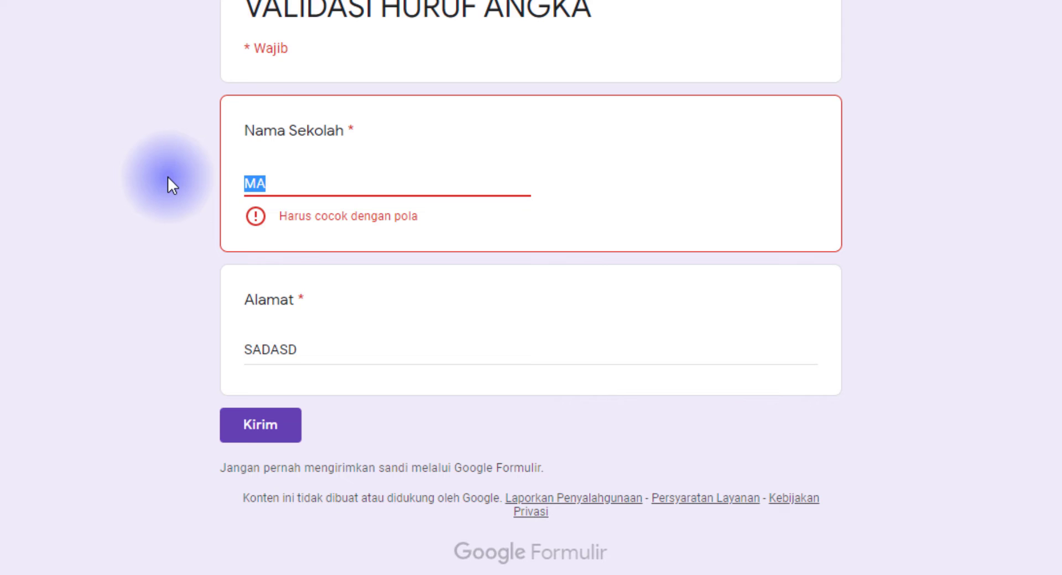
{"action": "type", "text": "DFz"}
{"action": "left_click", "coordinate": [279, 348]}
{"action": "left_click", "coordinate": [290, 177]}
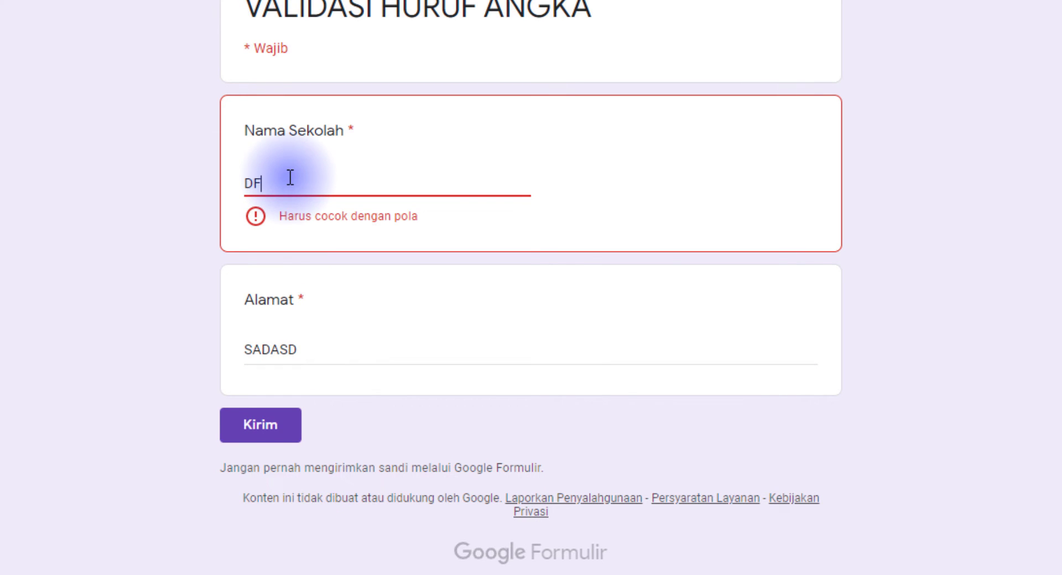
{"action": "type", "text": "Z"}
{"action": "left_click", "coordinate": [297, 320]}
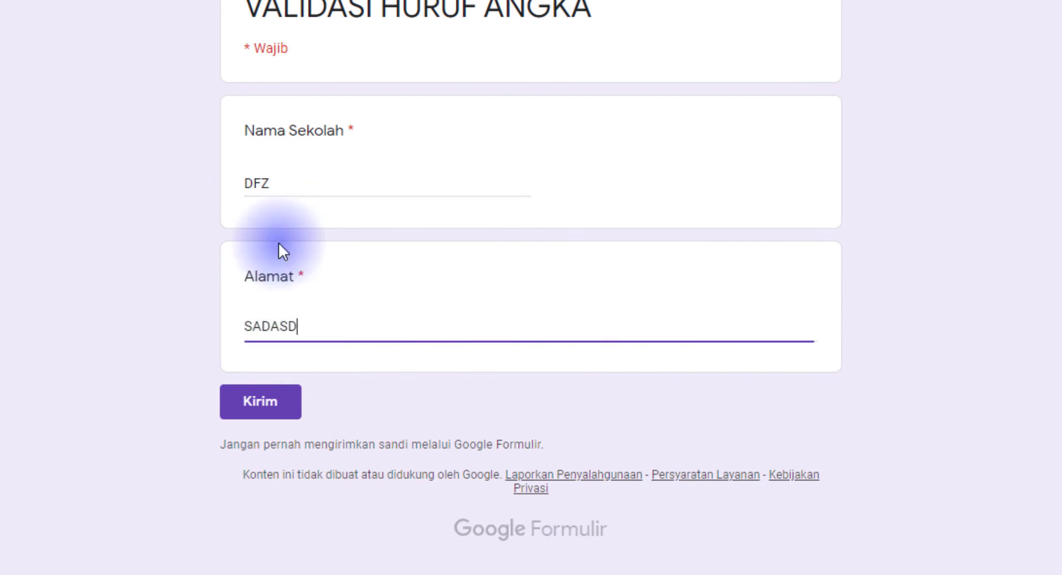
Step: Test Nama Sekolah with a lowercase letter or a digit as the middle character, using DdZ and D5Z
{"action": "left_click", "coordinate": [260, 183]}
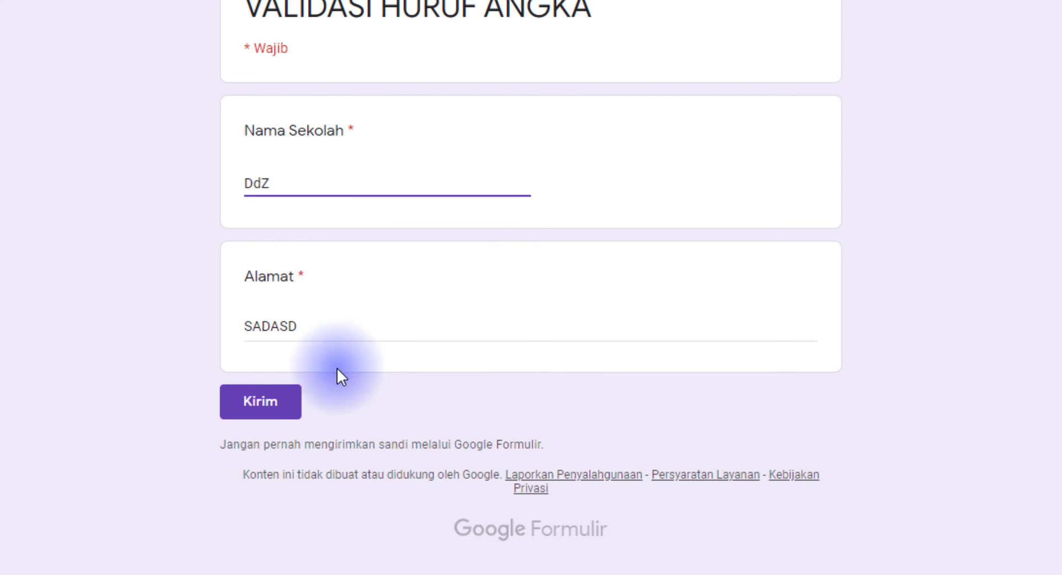
{"action": "left_click", "coordinate": [329, 334]}
{"action": "left_click", "coordinate": [281, 183]}
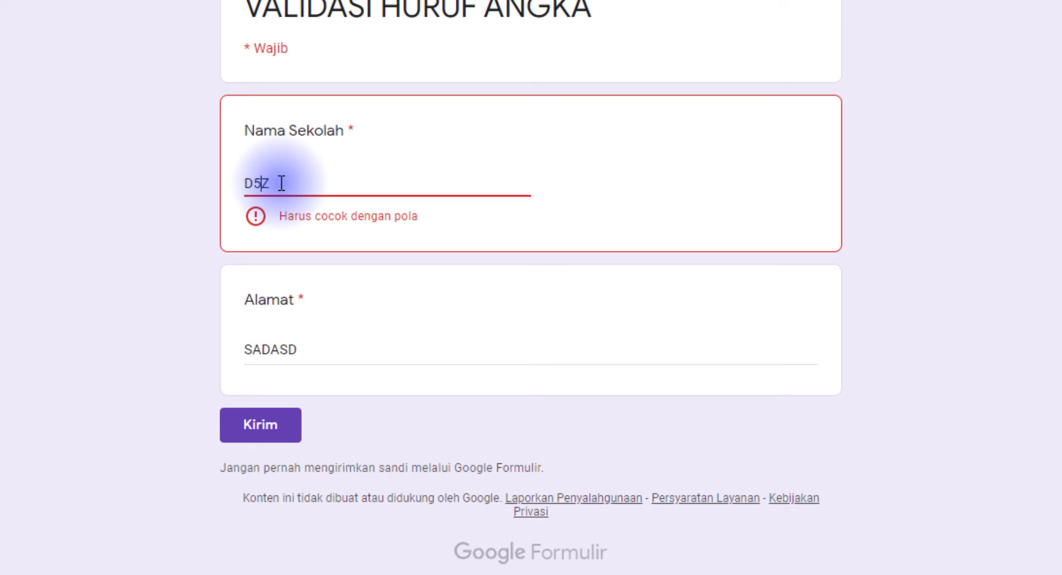
{"action": "type", "text": "5"}
{"action": "left_click", "coordinate": [285, 349]}
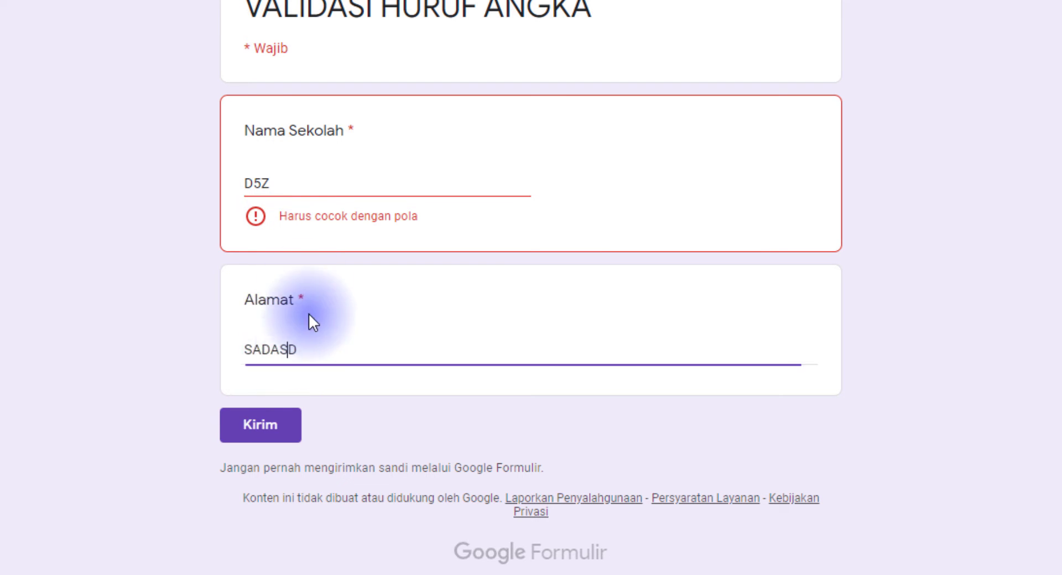
Step: Test the Nama Sekolah validation with DAZ and with 4AZ, which starts with a digit
{"action": "left_click", "coordinate": [287, 186]}
{"action": "key", "text": "Left"}
{"action": "key", "text": "BackSpace"}
{"action": "type", "text": "A"}
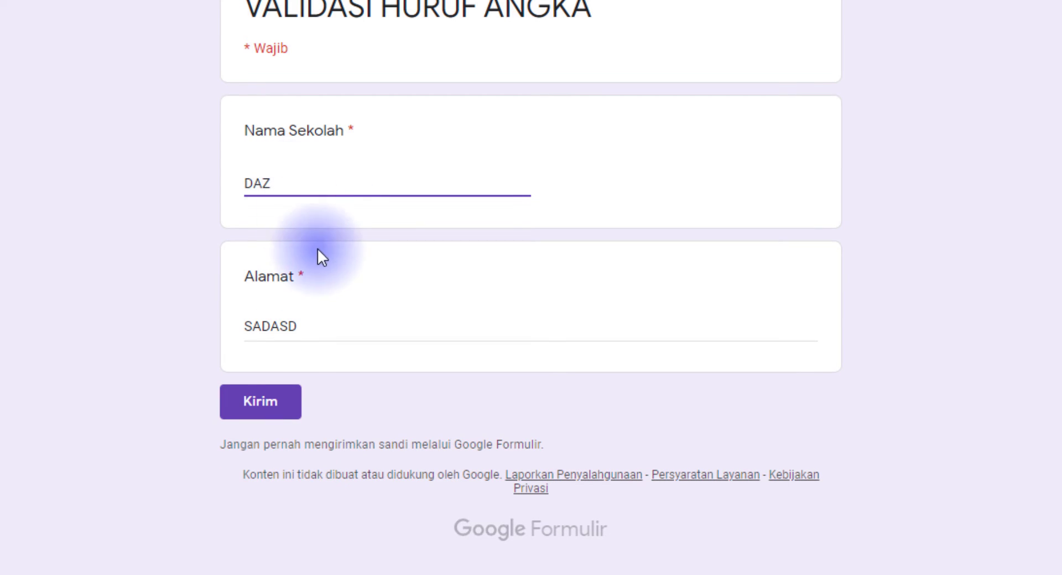
{"action": "left_click", "coordinate": [258, 176]}
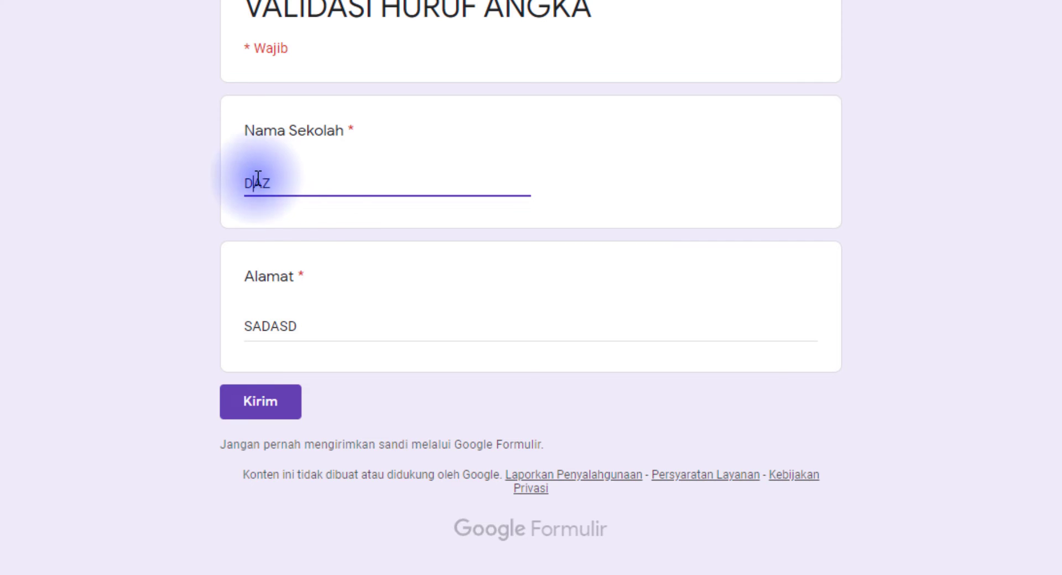
{"action": "key", "text": "BackSpace"}
{"action": "type", "text": "4"}
{"action": "left_click", "coordinate": [307, 327]}
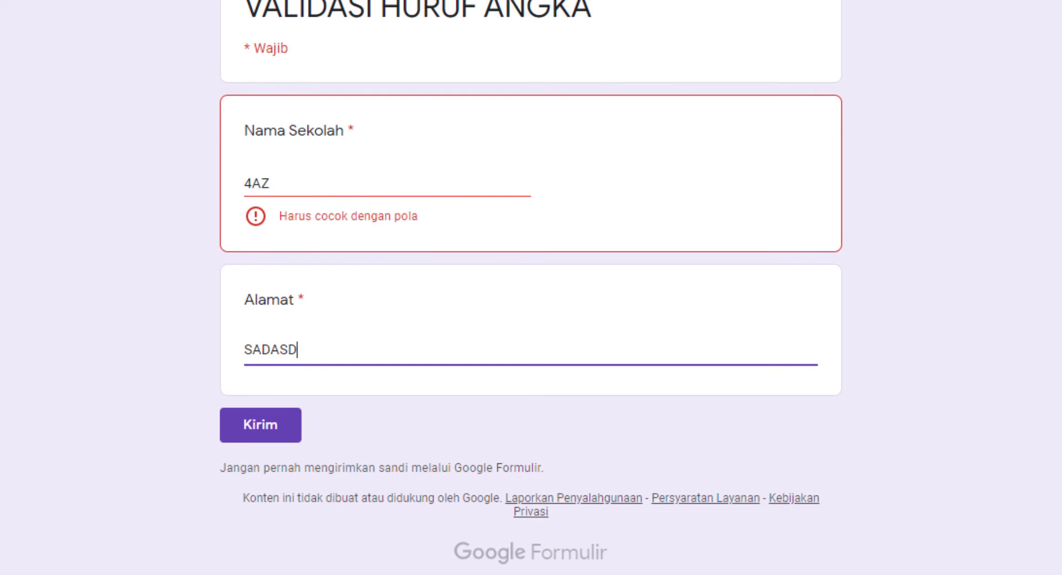
Step: Close the form preview and append [0-9] to the [A-Z]{3} pattern of the Nama Sekolah validation
{"action": "key", "text": "ctrl+w"}
{"action": "left_click", "coordinate": [636, 14]}
{"action": "left_click", "coordinate": [538, 392]}
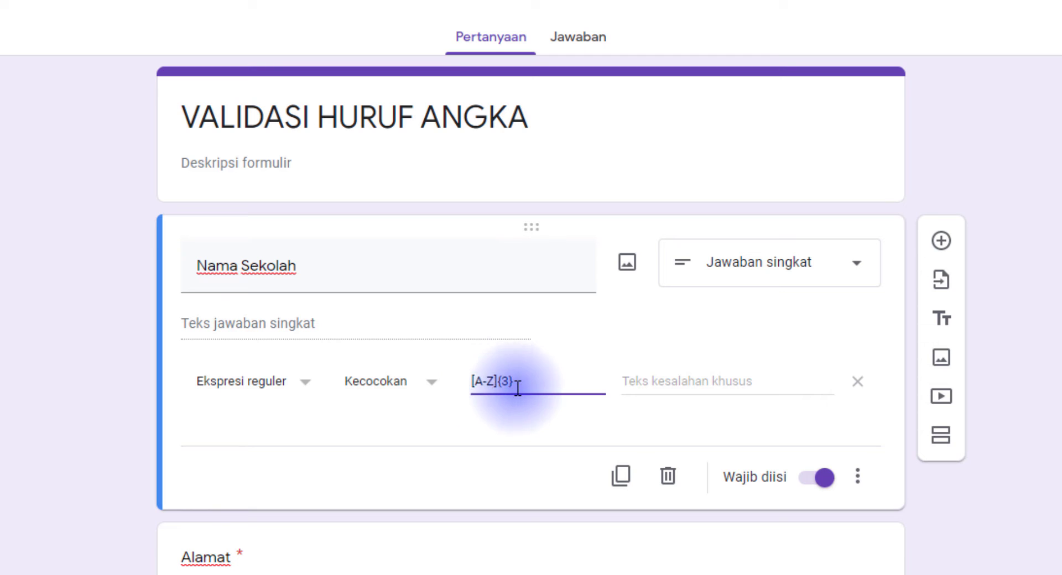
{"action": "left_click_drag", "start_coordinate": [497, 382], "coordinate": [543, 381]}
{"action": "left_click", "coordinate": [543, 381]}
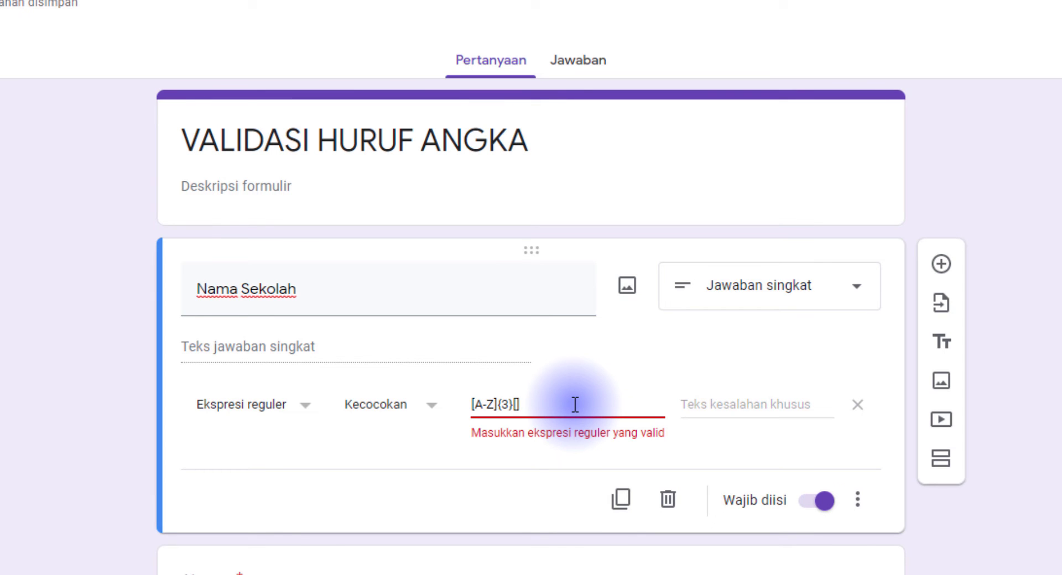
{"action": "type", "text": "0-9"}
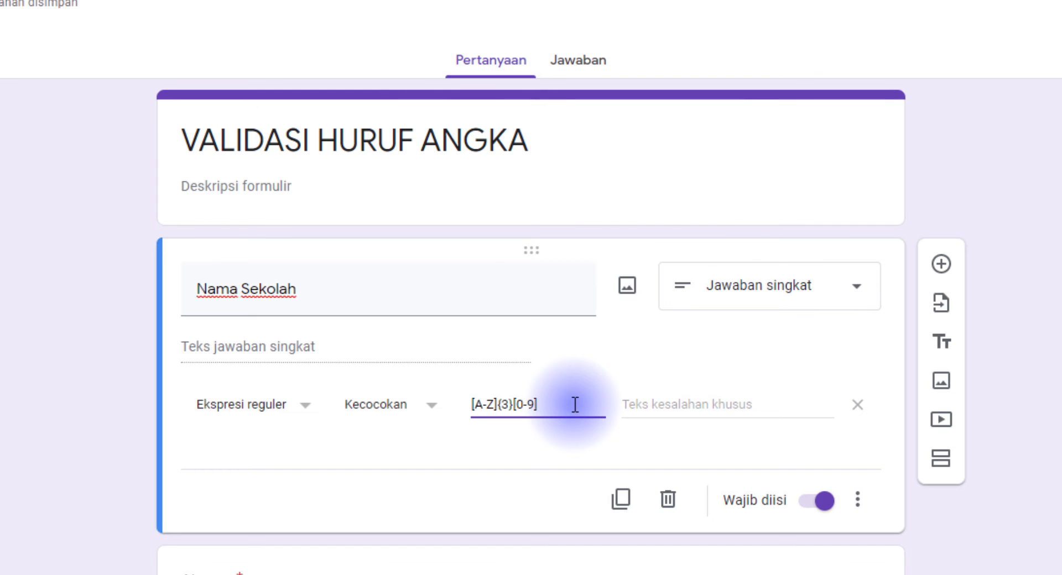
Step: Change the digit range to 1-9 and append {1}, making the pattern [A-Z]{3}[1-9]{1}
{"action": "key", "text": "BackSpace"}
{"action": "type", "text": "1"}
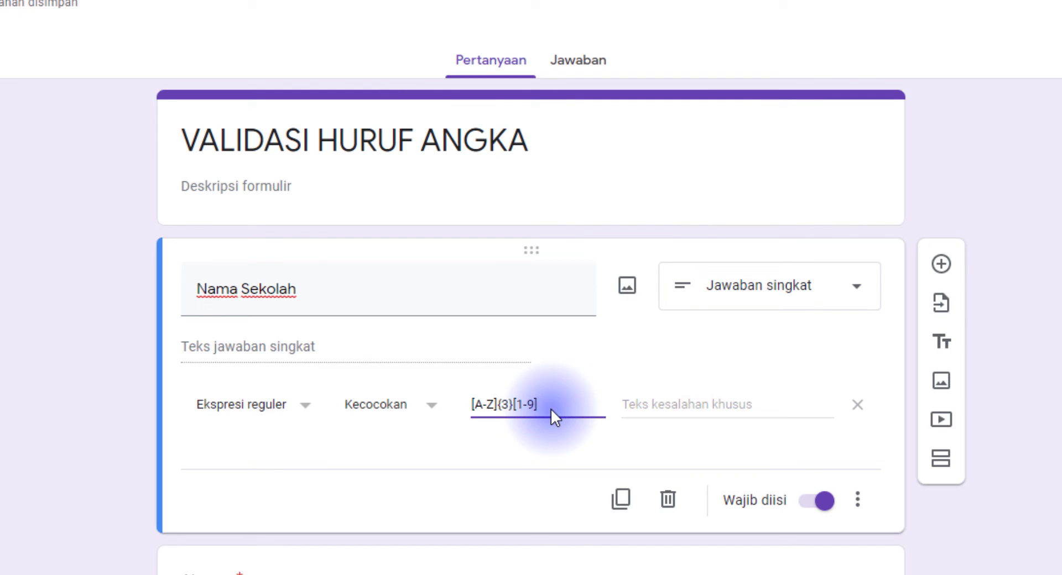
{"action": "key", "text": "Left"}
{"action": "type", "text": "1"}
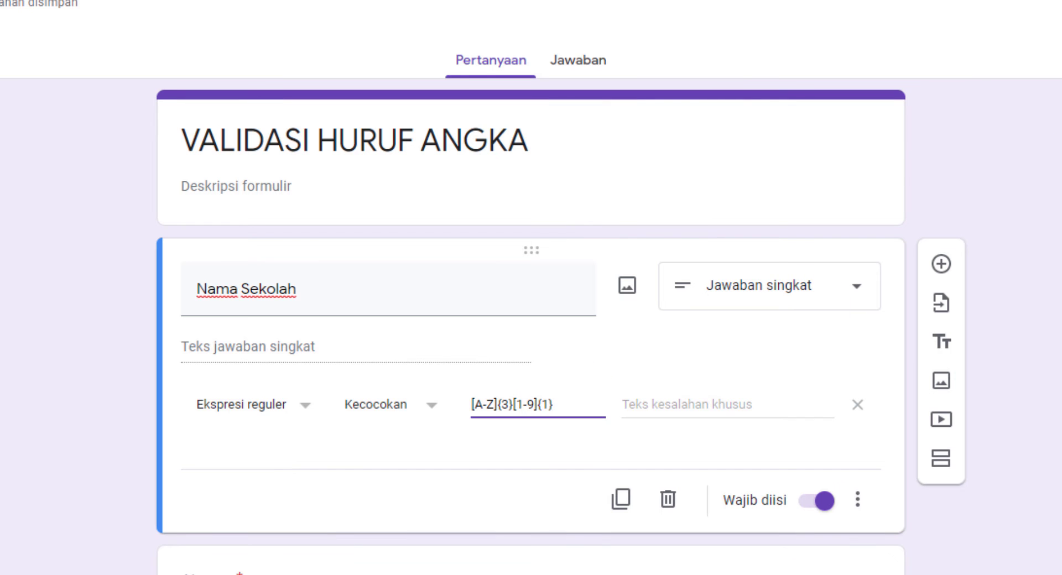
Step: Preview the form and submit a response with MAN5 as Nama Sekolah and SDFDSF as Alamat
{"action": "left_click", "coordinate": [961, 39]}
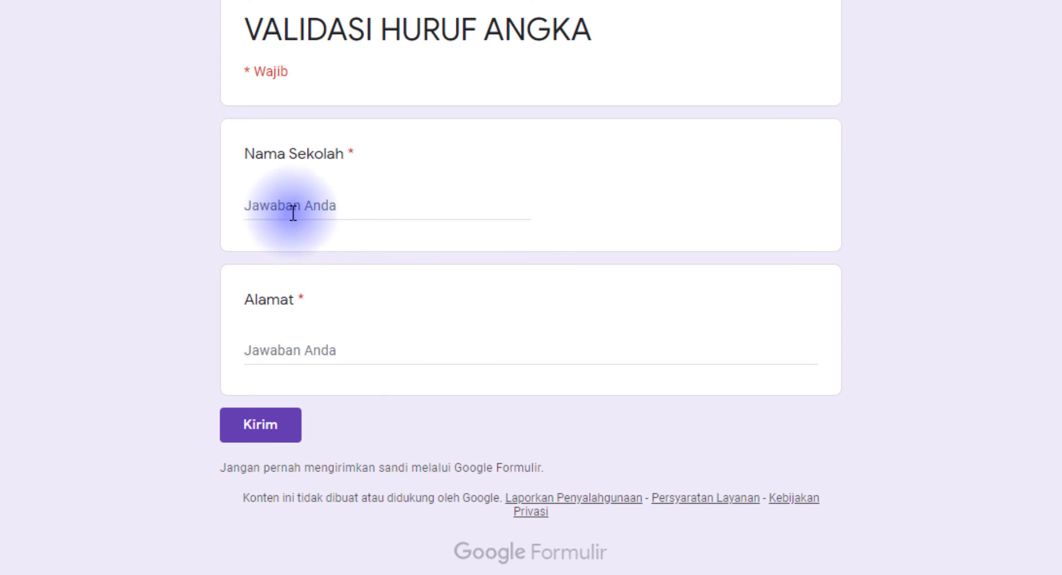
{"action": "left_click", "coordinate": [289, 206]}
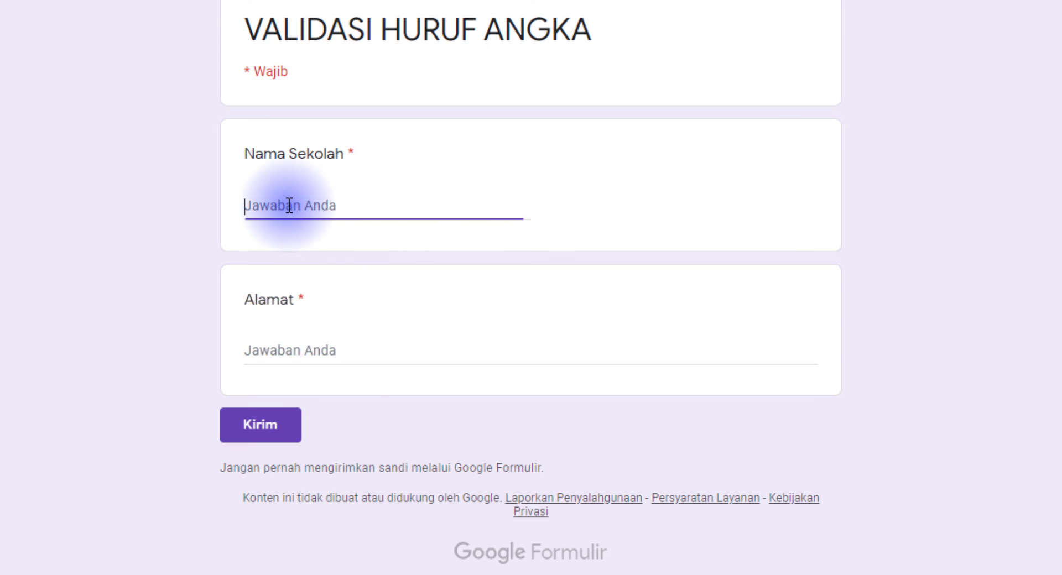
{"action": "type", "text": "man"}
{"action": "key", "text": "BackSpace"}
{"action": "key", "text": "BackSpace"}
{"action": "key", "text": "BackSpace"}
{"action": "type", "text": "MAN5"}
{"action": "left_click", "coordinate": [299, 355]}
{"action": "type", "text": "SDFDSF"}
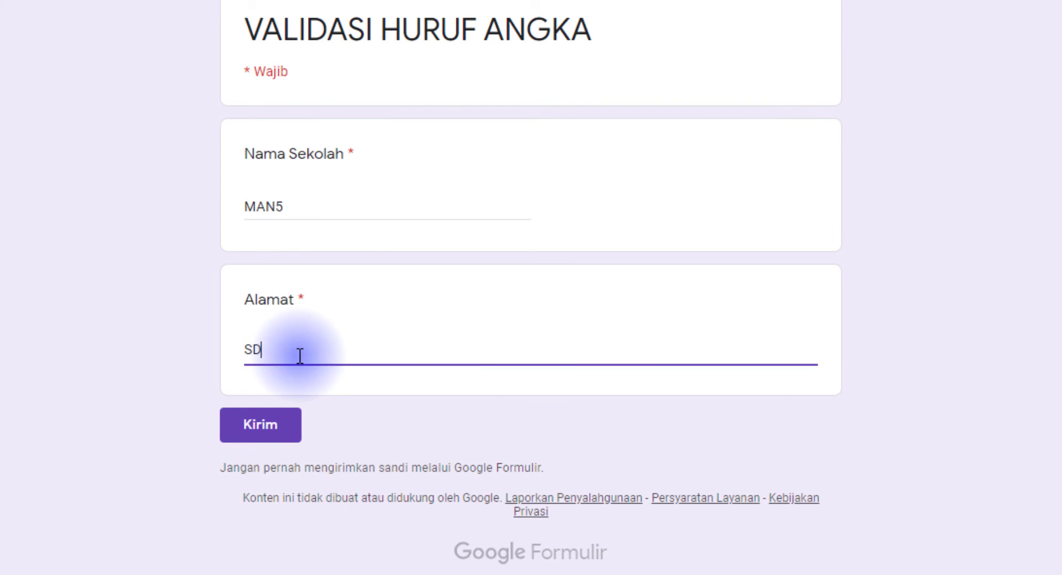
{"action": "left_click", "coordinate": [266, 426]}
Step: Start another response and test the Nama Sekolah validation with the two-digit entry MAN56
{"action": "left_click", "coordinate": [294, 130]}
{"action": "left_click", "coordinate": [308, 203]}
{"action": "type", "text": "MAN"}
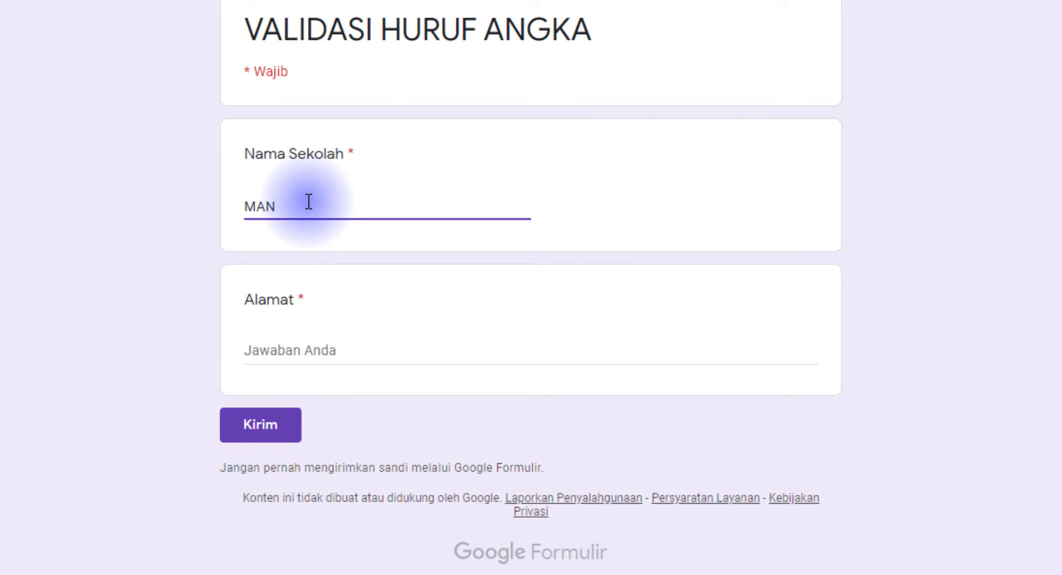
{"action": "type", "text": "N56"}
{"action": "left_click_drag", "start_coordinate": [274, 207], "coordinate": [301, 208]}
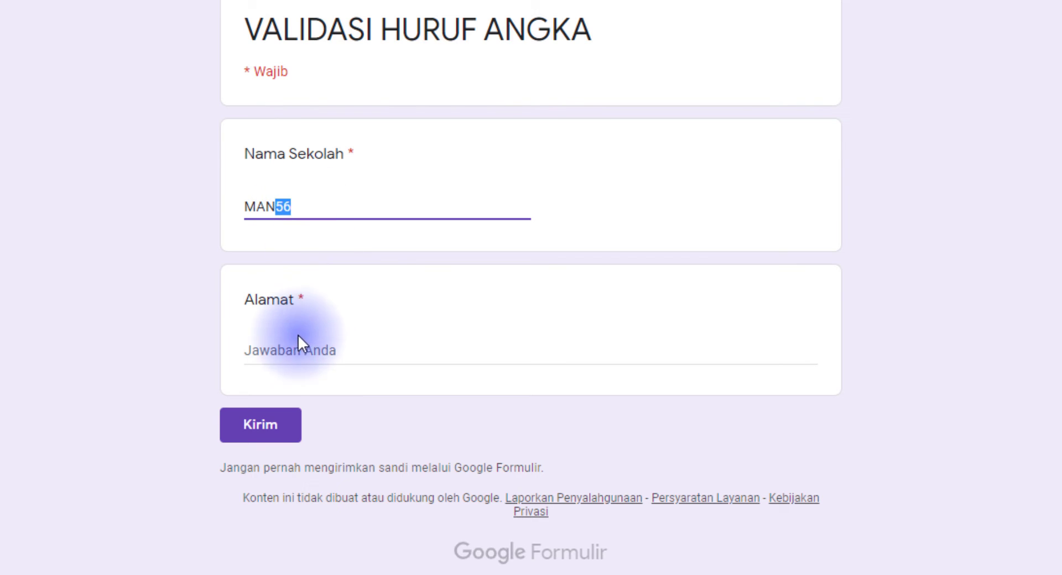
{"action": "left_click", "coordinate": [298, 342]}
Step: Remove the 6 from the Nama Sekolah answer and test it with a space before the digit, as MAN 5
{"action": "left_click", "coordinate": [277, 207]}
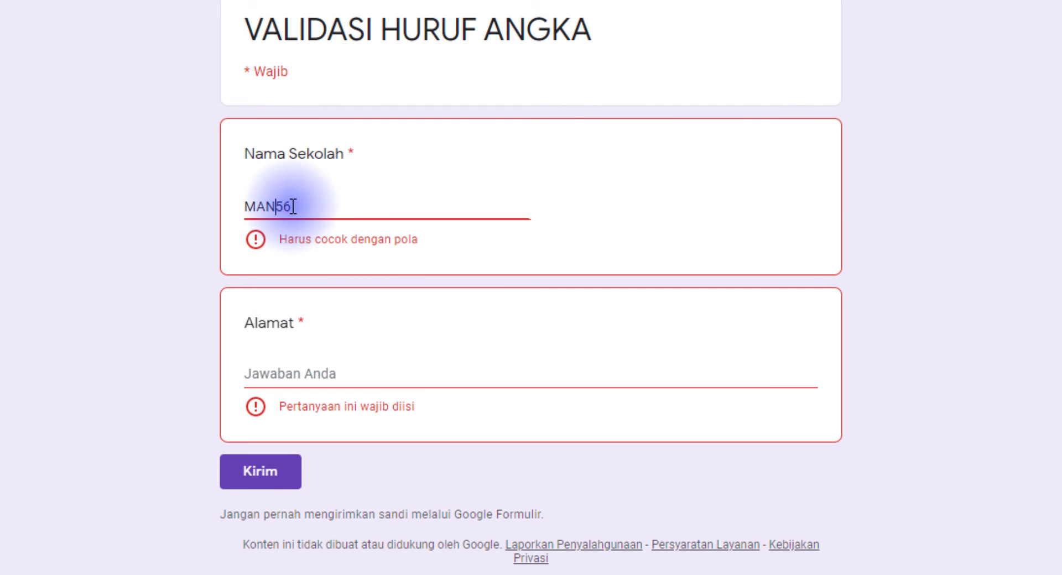
{"action": "left_click", "coordinate": [317, 203]}
{"action": "key", "text": "BackSpace"}
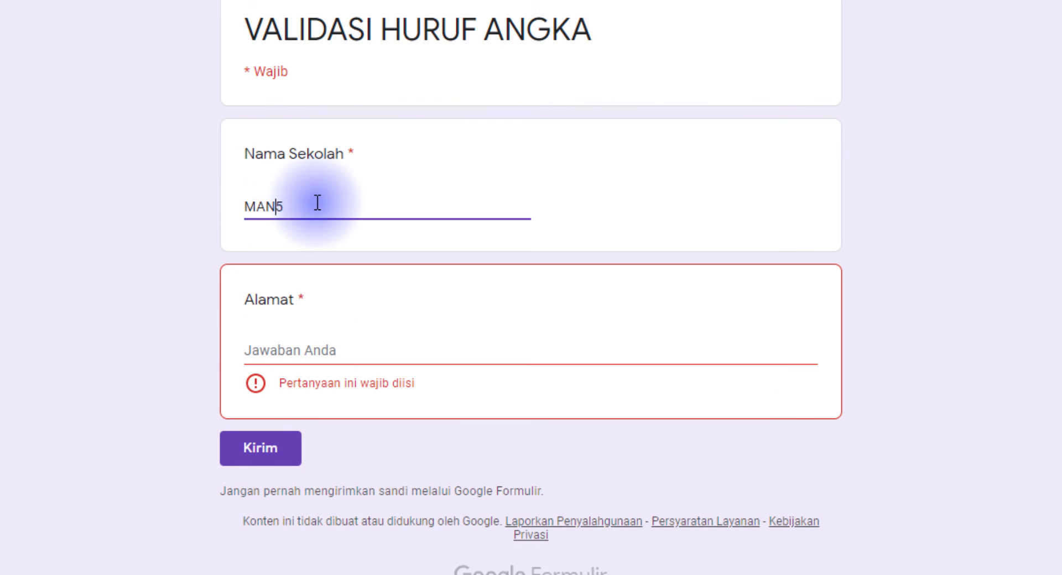
{"action": "left_click", "coordinate": [313, 348]}
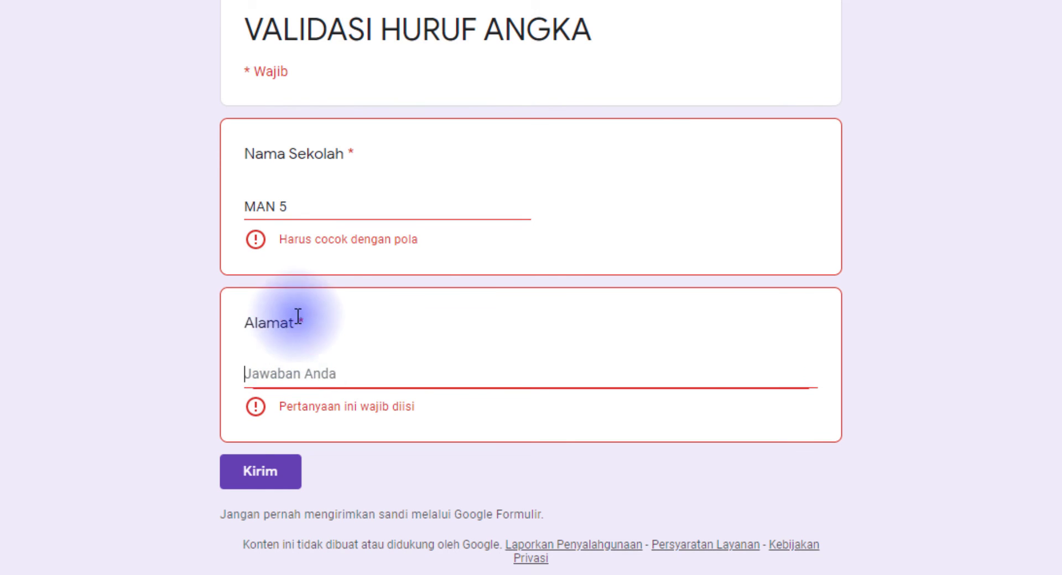
{"action": "double_click", "coordinate": [277, 206]}
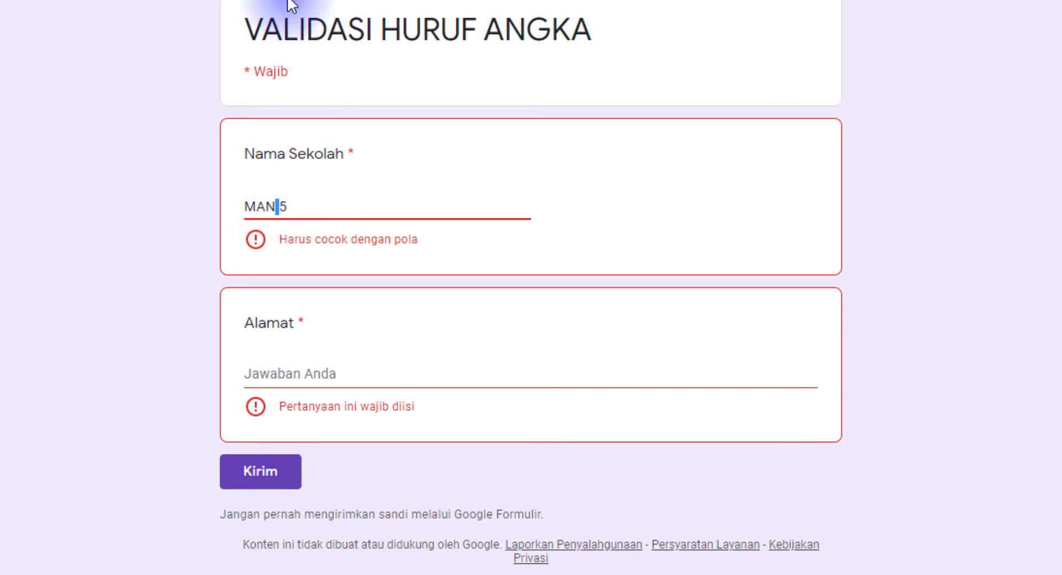
Step: Return to the form editor and insert a space between the letter and digit parts, making the pattern [A-Z]{3} [1-9]{1}
{"action": "left_click", "coordinate": [619, 34]}
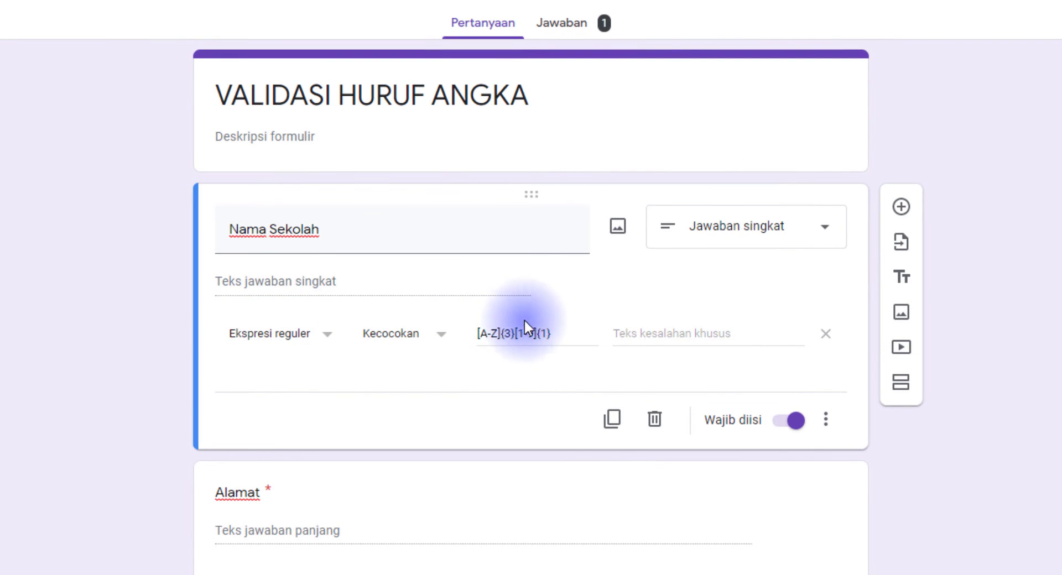
{"action": "left_click", "coordinate": [576, 336]}
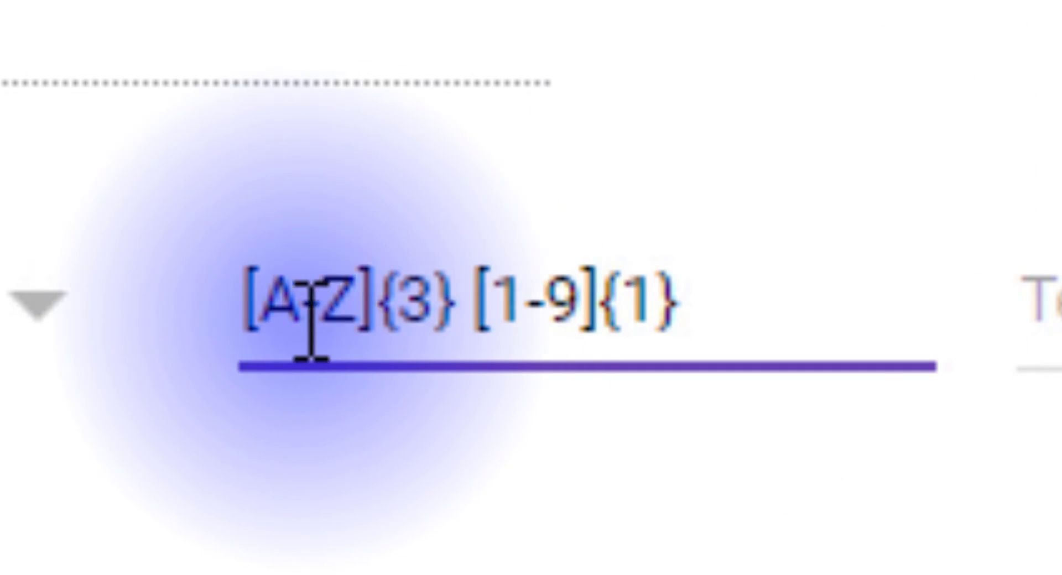
{"action": "left_click_drag", "start_coordinate": [437, 301], "coordinate": [244, 360]}
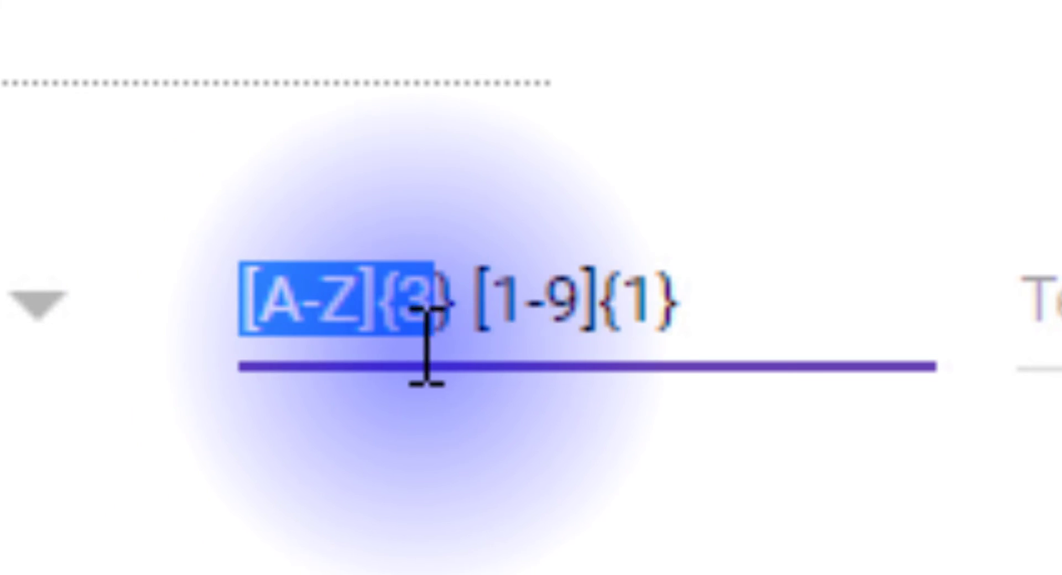
{"action": "left_click_drag", "start_coordinate": [465, 311], "coordinate": [480, 308]}
{"action": "left_click", "coordinate": [467, 322]}
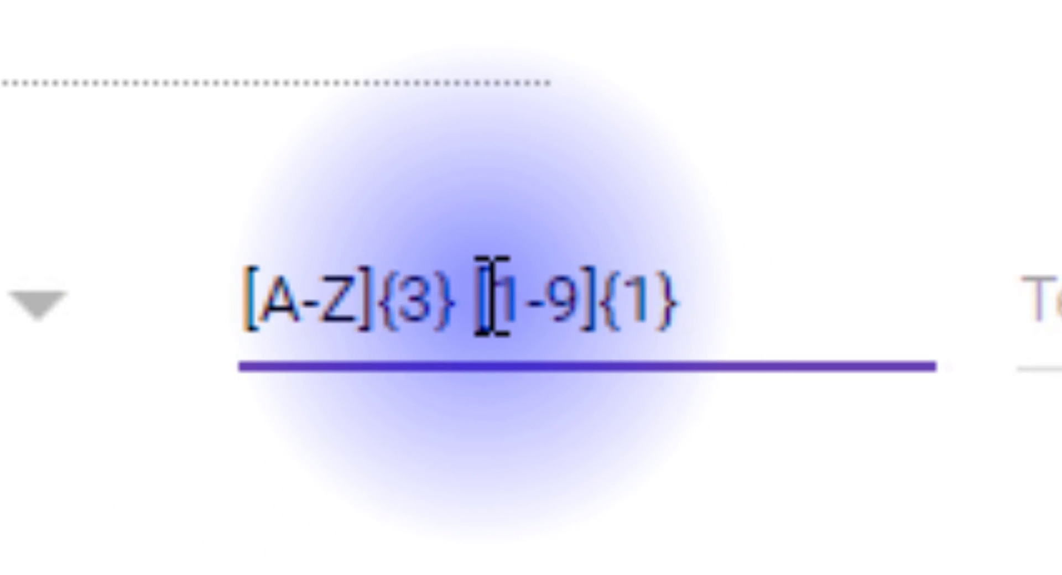
{"action": "left_click_drag", "start_coordinate": [498, 301], "coordinate": [578, 313]}
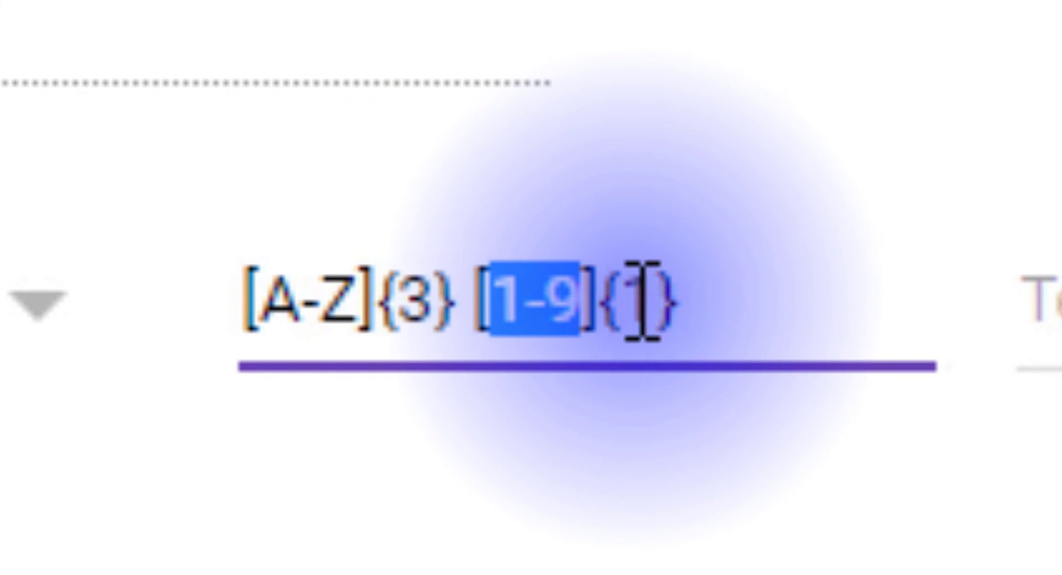
Step: Preview the form and submit a response with MAN 5 as Nama Sekolah and DSFDSF as Alamat
{"action": "left_click", "coordinate": [693, 301]}
{"action": "left_click_drag", "start_coordinate": [692, 302], "coordinate": [505, 324]}
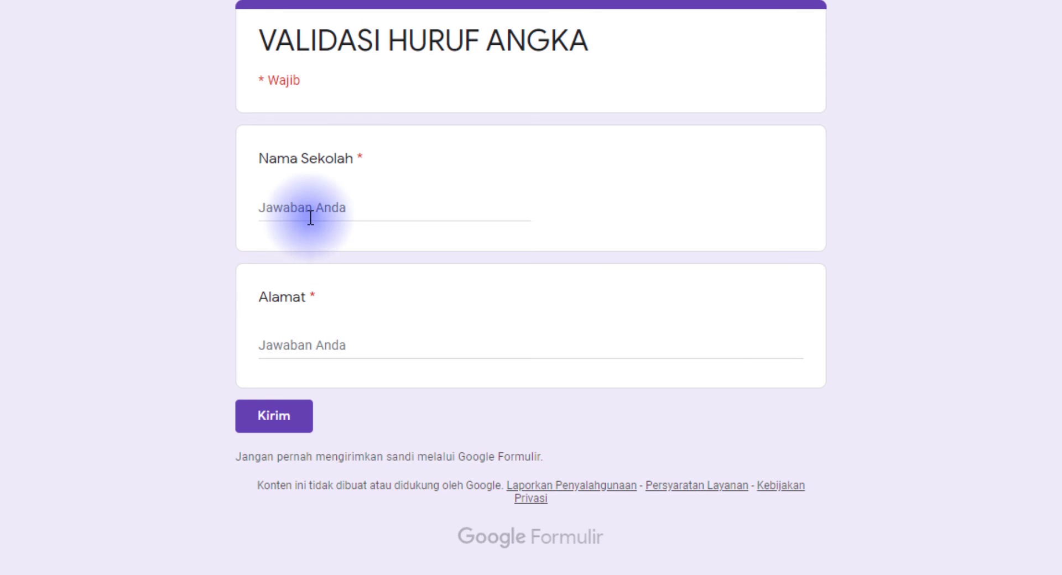
{"action": "left_click", "coordinate": [311, 213]}
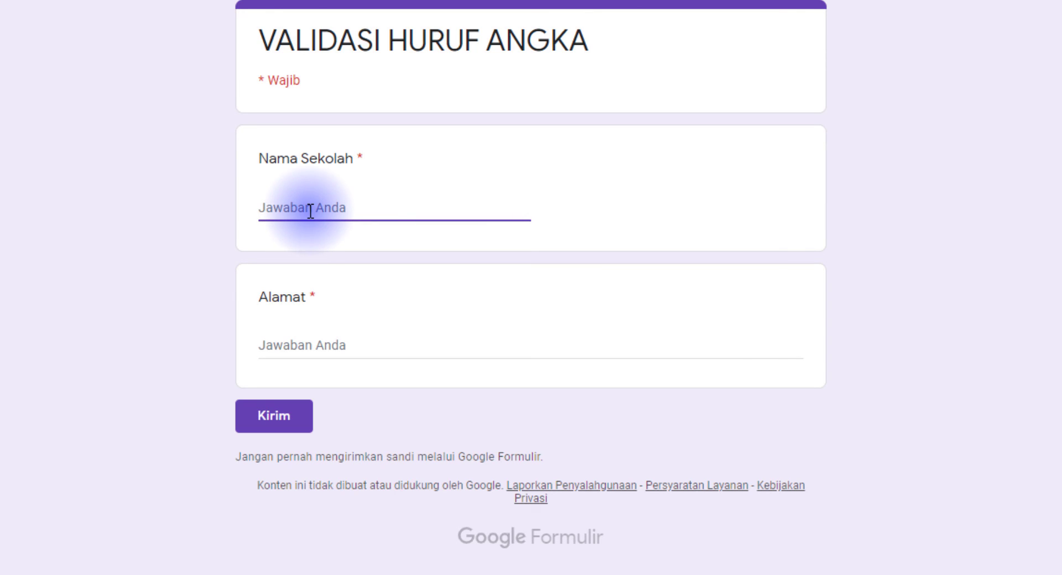
{"action": "type", "text": "MAN 5"}
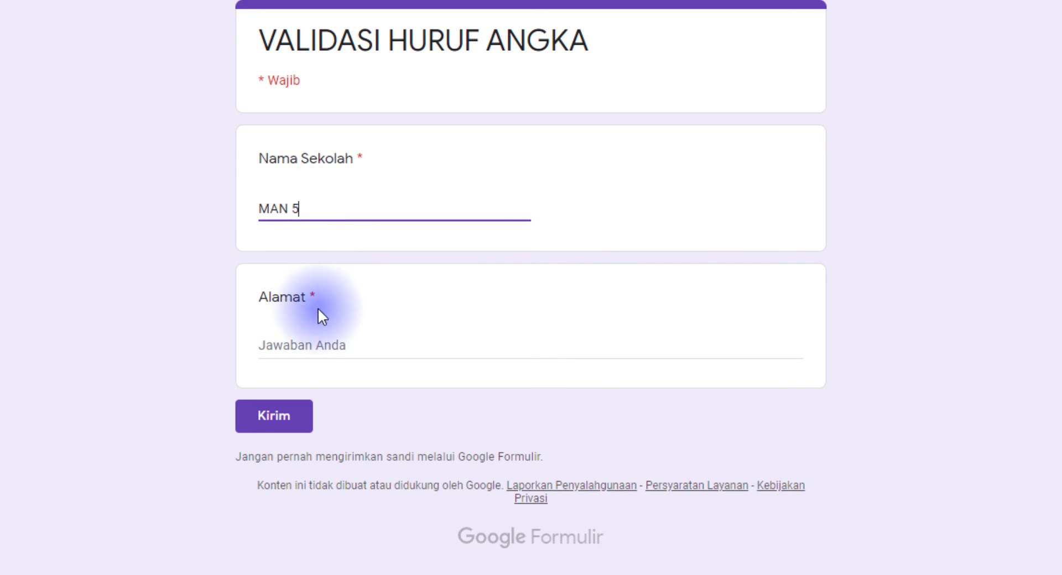
{"action": "left_click", "coordinate": [293, 345]}
{"action": "type", "text": "DSFDSF"}
{"action": "left_click", "coordinate": [284, 417]}
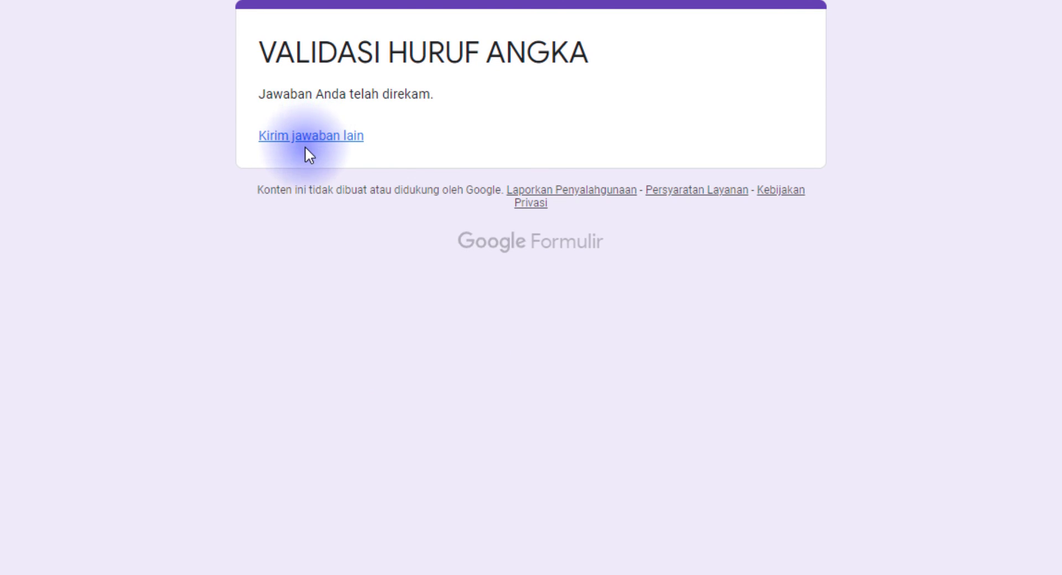
Step: Start another response and test the Nama Sekolah validation with MAN2, without a space before the digit
{"action": "left_click", "coordinate": [307, 139]}
{"action": "left_click", "coordinate": [310, 206]}
{"action": "type", "text": "MAN2"}
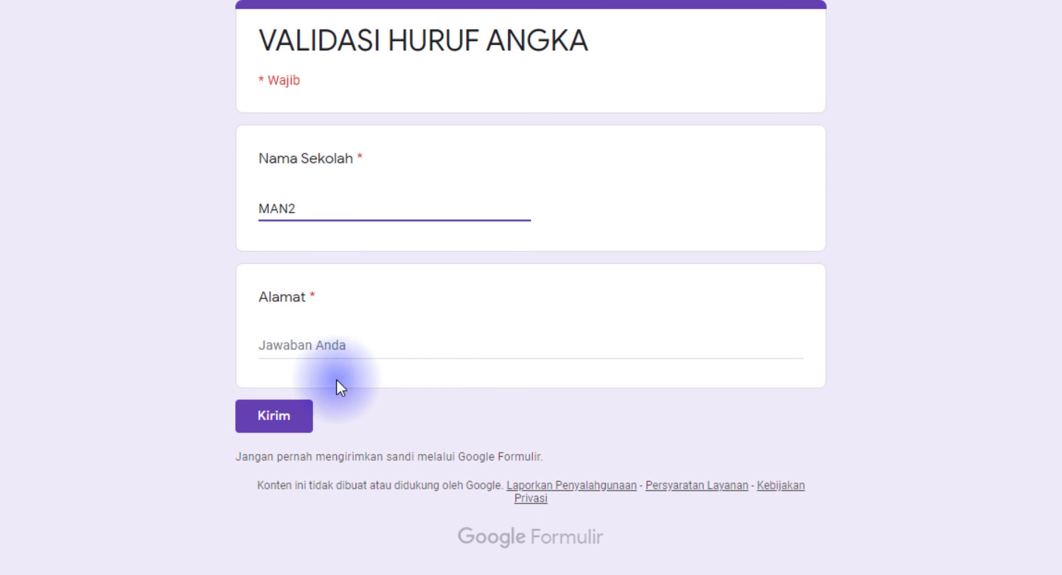
{"action": "left_click", "coordinate": [293, 346]}
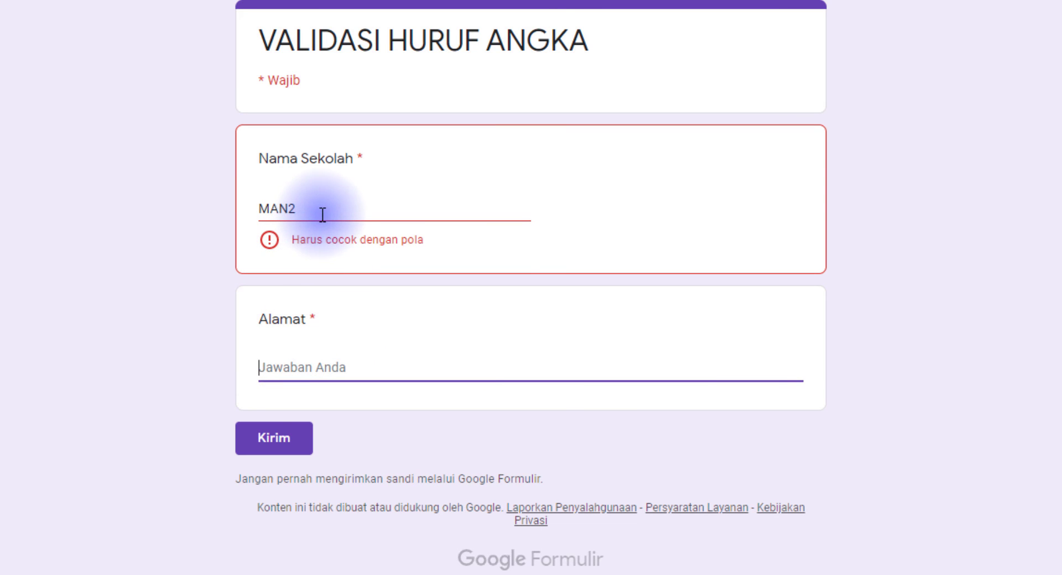
Step: Insert a space before the digit to test Nama Sekolah as MAN 2, and enter S as Alamat
{"action": "left_click", "coordinate": [304, 209]}
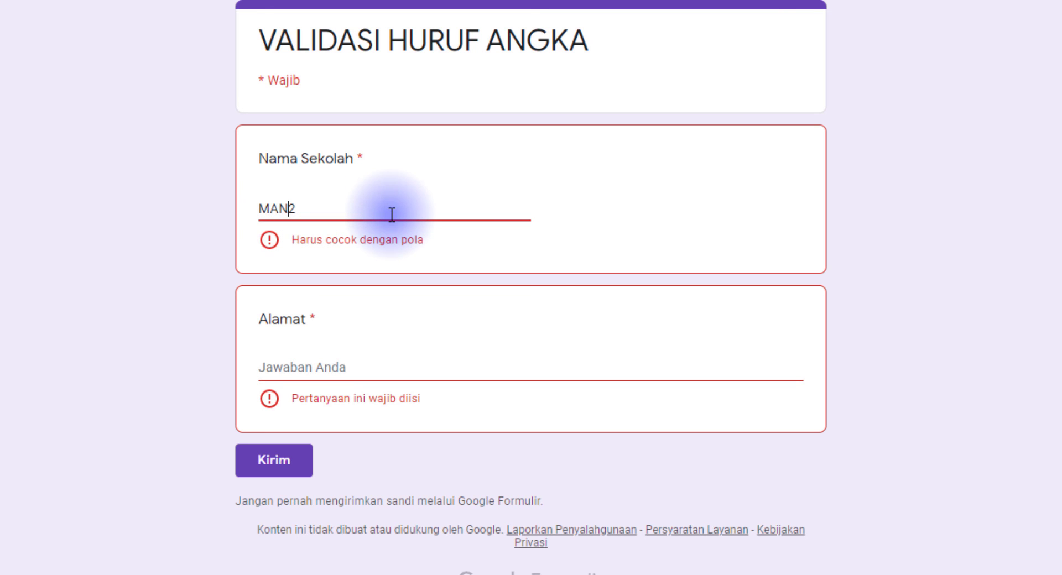
{"action": "left_click", "coordinate": [319, 343]}
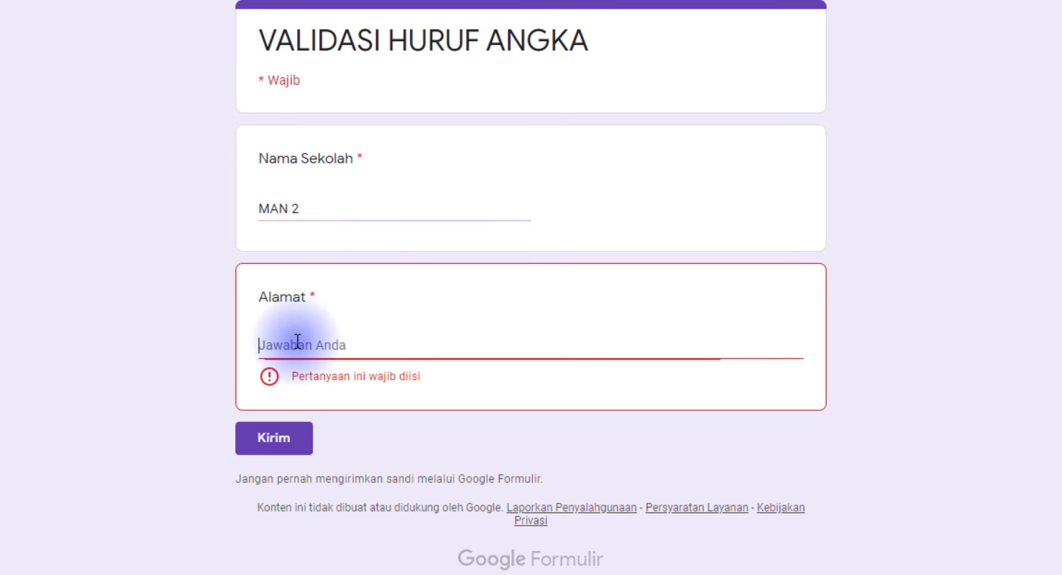
{"action": "type", "text": "S"}
Step: Replace the letters in the Nama Sekolah answer with SMAN and test the four-letter entry SMAN 2
{"action": "double_click", "coordinate": [277, 209]}
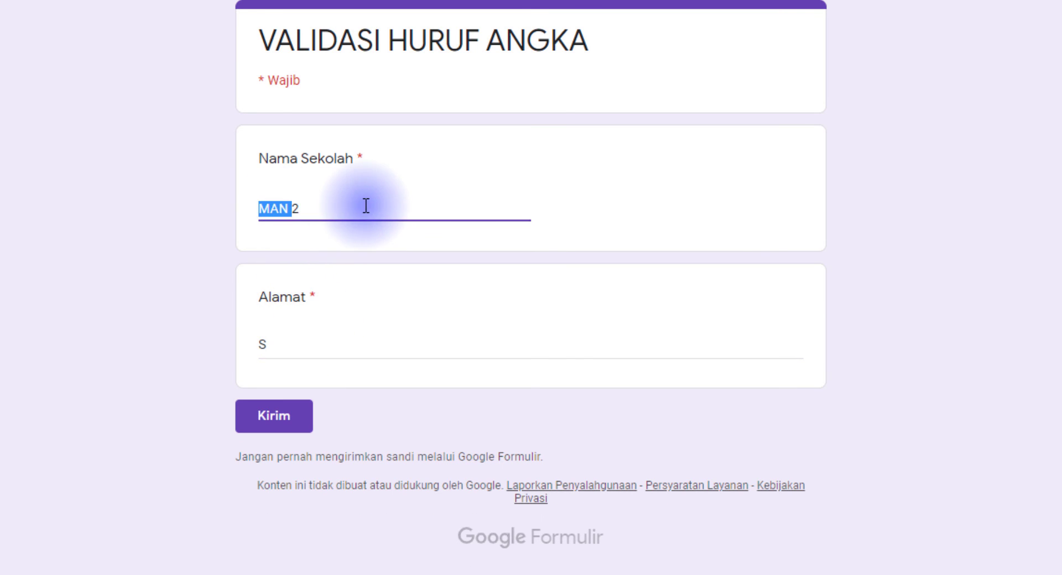
{"action": "type", "text": "SMABN"}
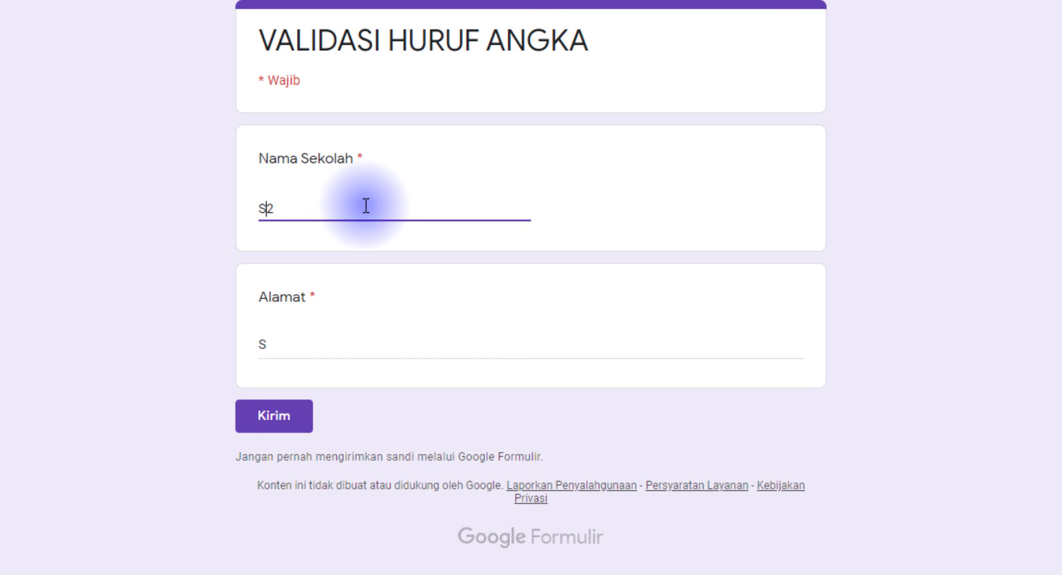
{"action": "key", "text": "BackSpace"}
{"action": "key", "text": "BackSpace"}
{"action": "type", "text": "N"}
{"action": "left_click", "coordinate": [298, 334]}
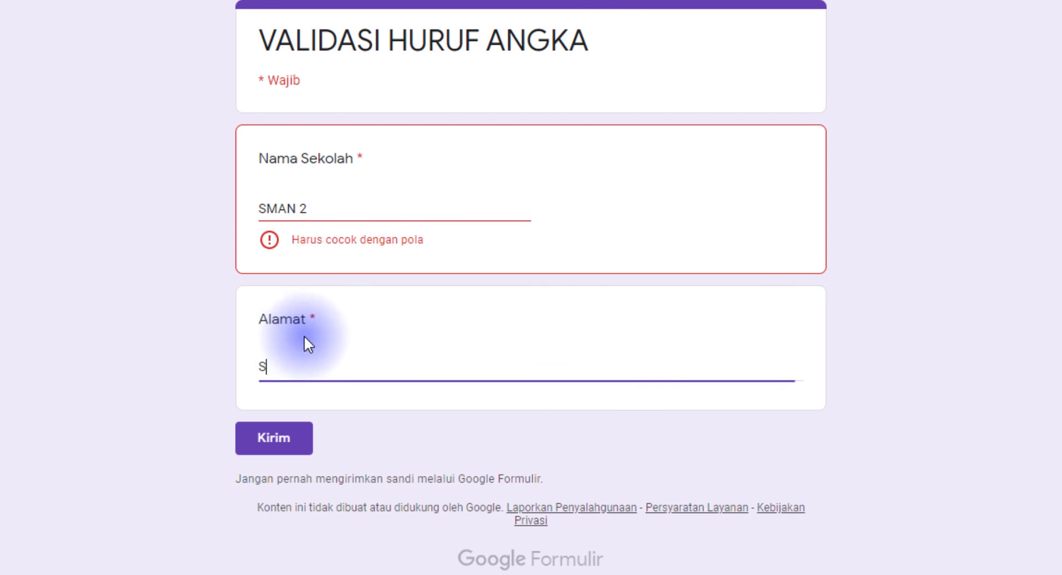
Step: Return to the form editor and allow three or more capital letters, making the Nama Sekolah pattern [A-Z]{3,} [1-9]{1}
{"action": "left_click_drag", "start_coordinate": [295, 208], "coordinate": [254, 208]}
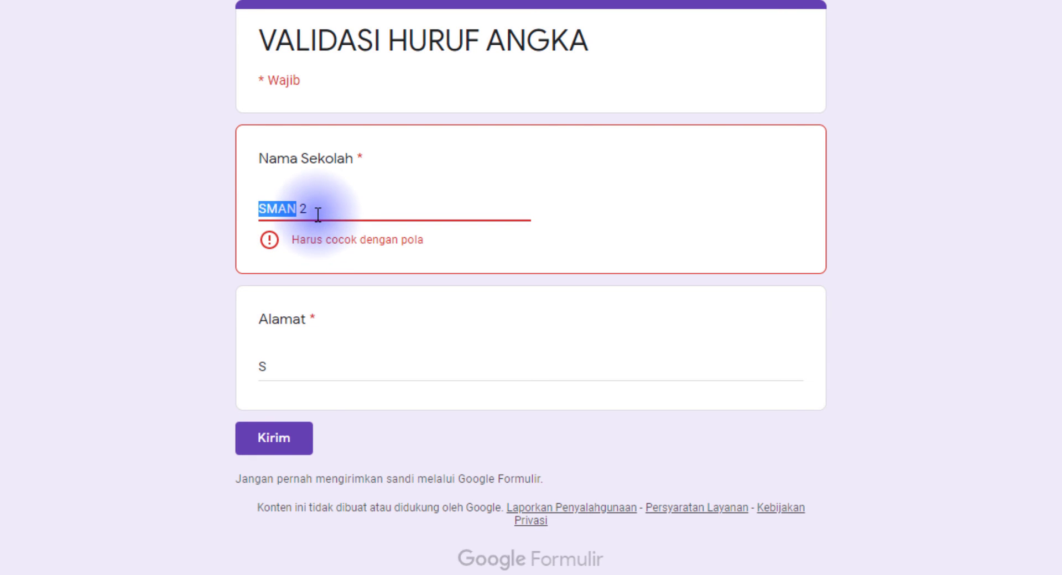
{"action": "key", "text": "ctrl+w"}
{"action": "left_click", "coordinate": [612, 55]}
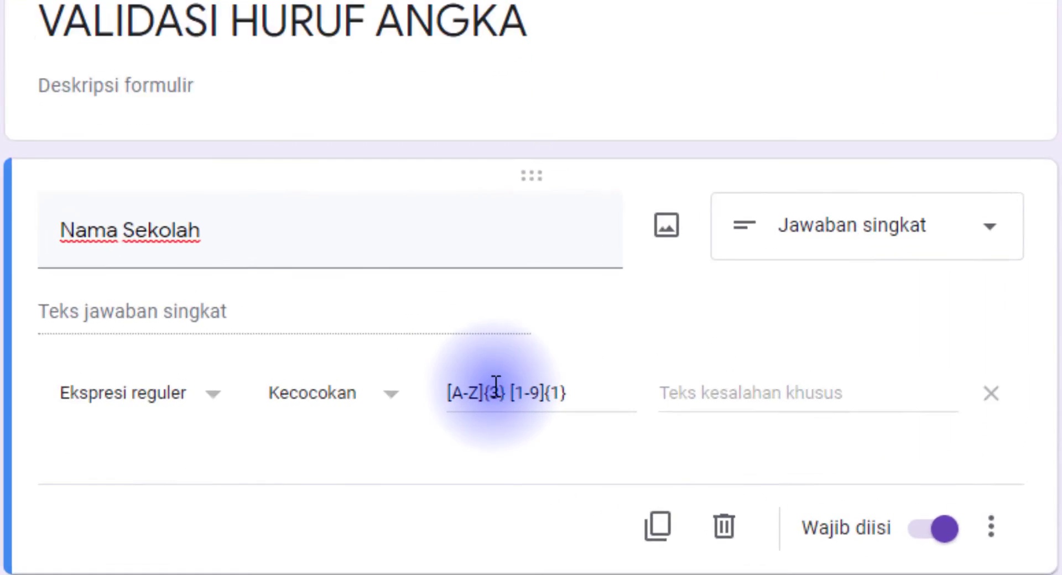
{"action": "left_click", "coordinate": [509, 396]}
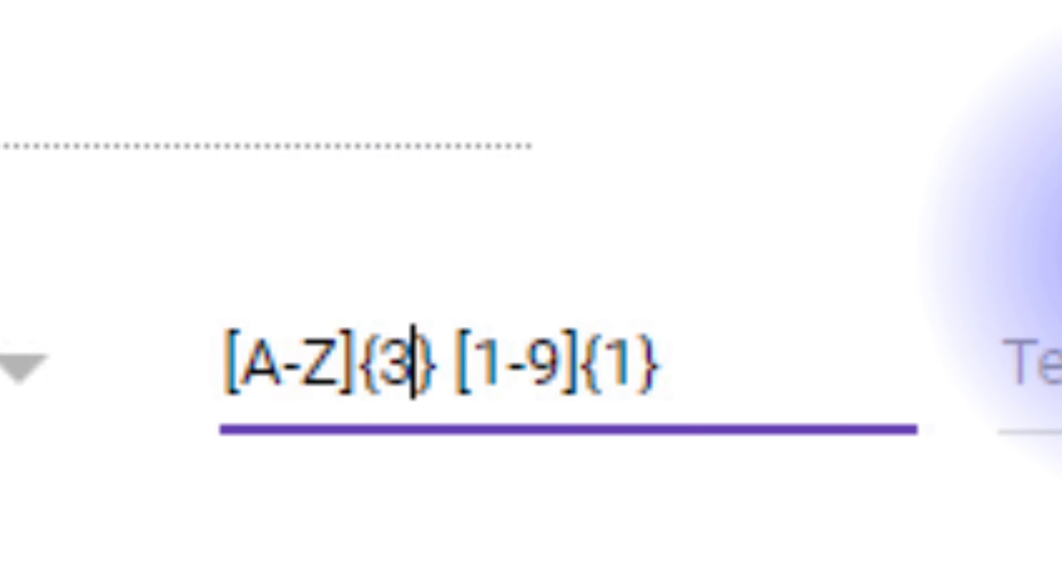
{"action": "type", "text": ","}
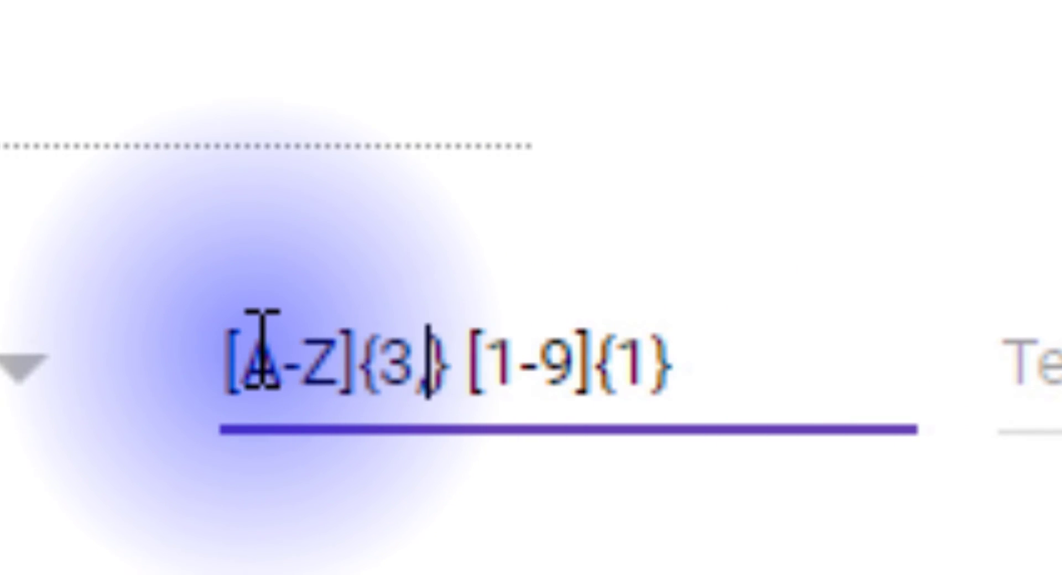
{"action": "left_click_drag", "start_coordinate": [258, 349], "coordinate": [346, 349]}
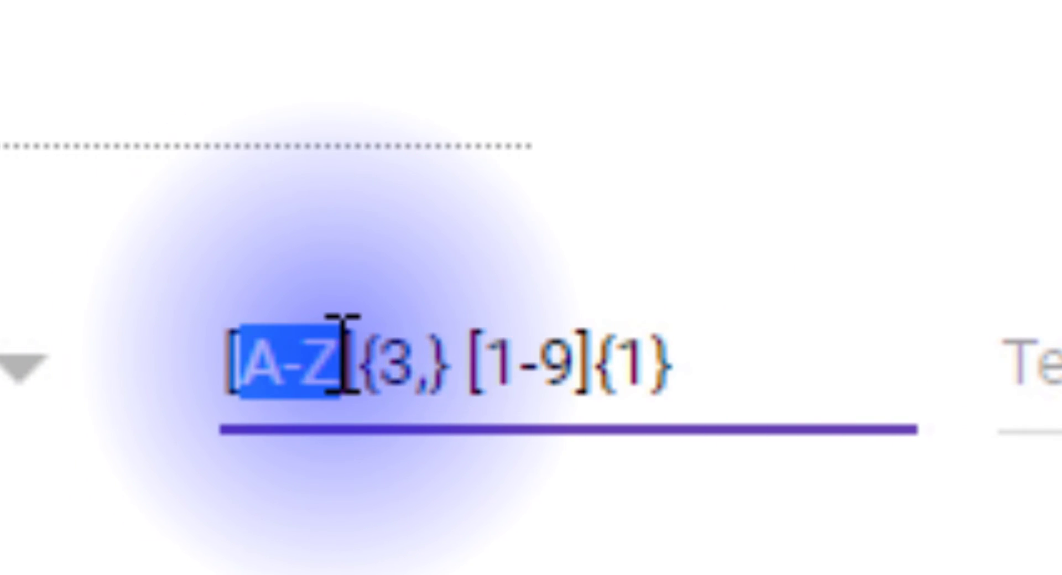
{"action": "double_click", "coordinate": [408, 363]}
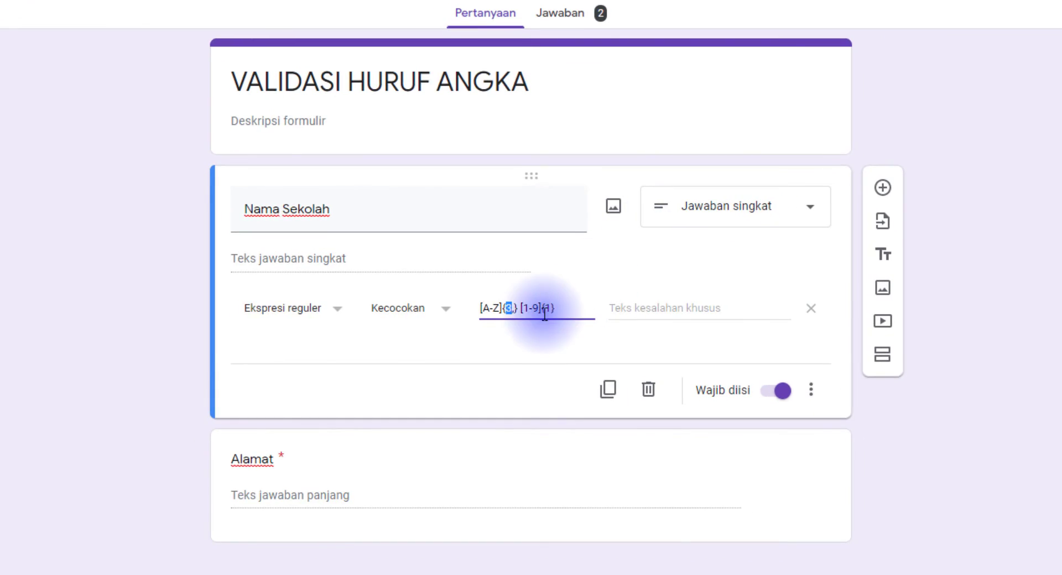
{"action": "left_click", "coordinate": [515, 306]}
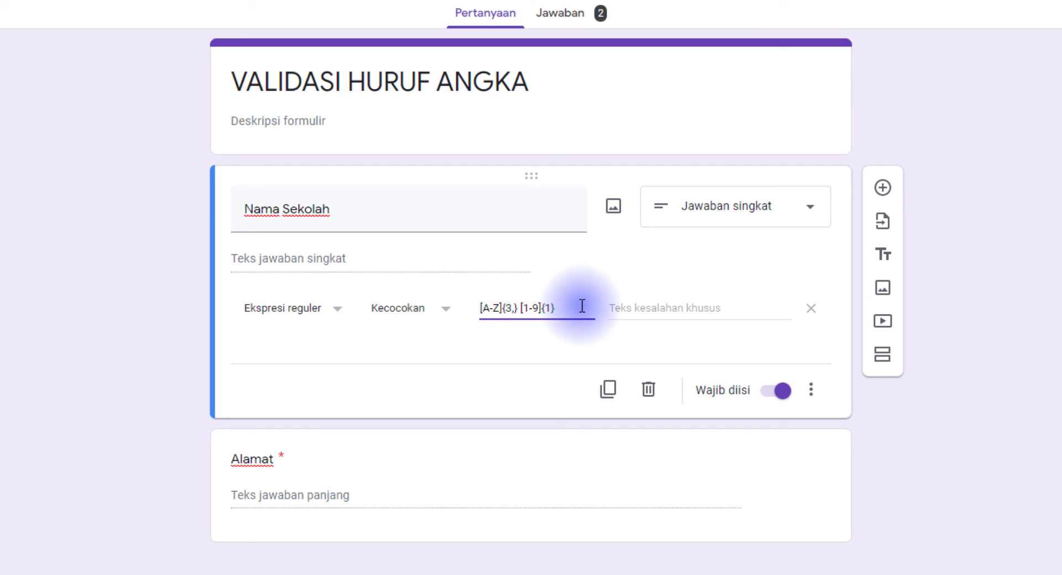
{"action": "type", "text": ",10"}
{"action": "key", "text": "BackSpace"}
{"action": "key", "text": "BackSpace"}
{"action": "key", "text": "BackSpace"}
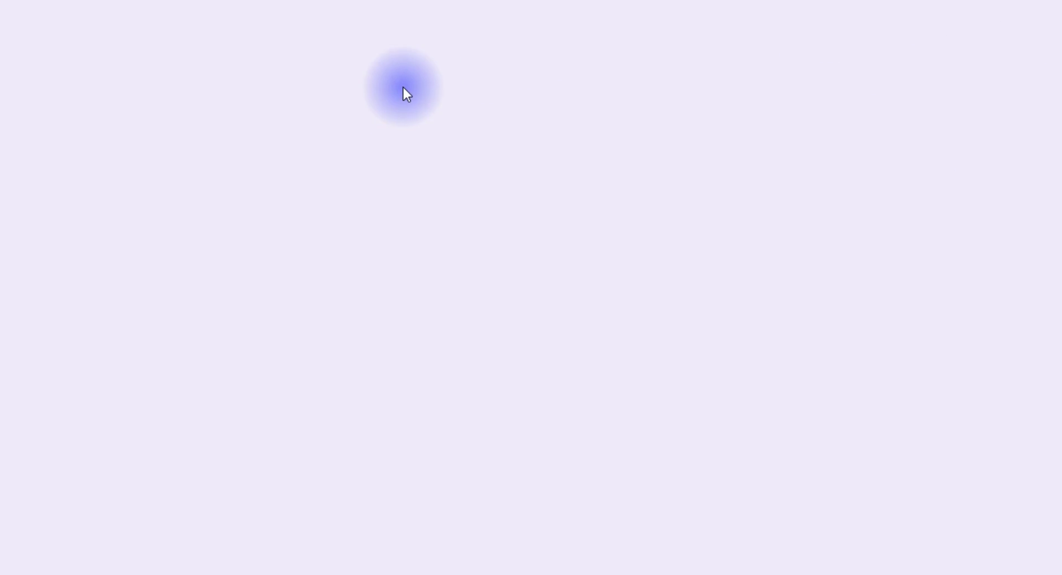
Step: Preview the form, submit a response with SMAN 6 as Nama Sekolah and ASDSAD as Alamat, and start another response
{"action": "left_click", "coordinate": [356, 139]}
{"action": "type", "text": "SMAN"}
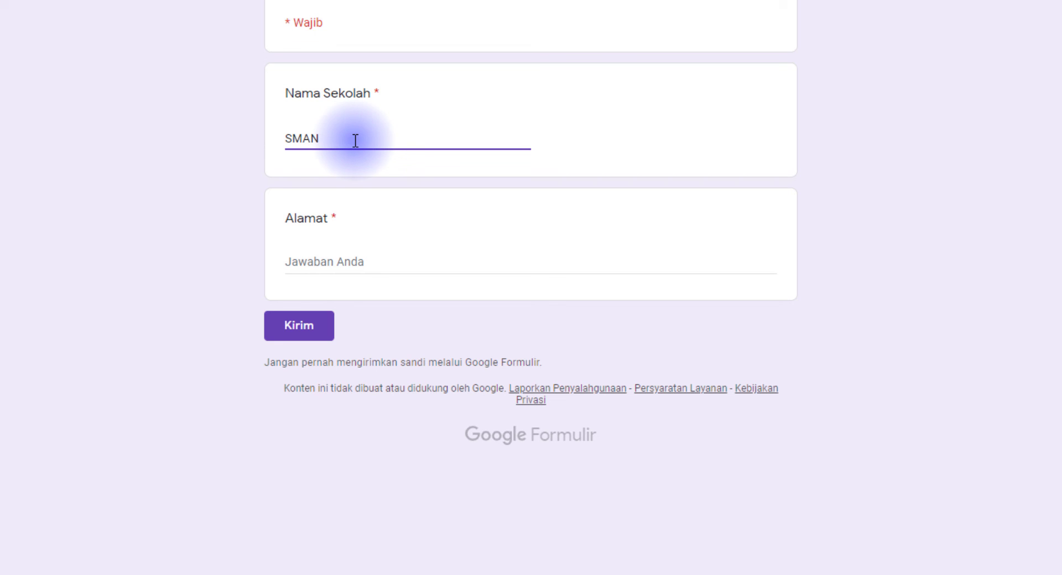
{"action": "type", "text": " 6"}
{"action": "left_click", "coordinate": [341, 269]}
{"action": "type", "text": "ASDSAD"}
{"action": "left_click", "coordinate": [320, 330]}
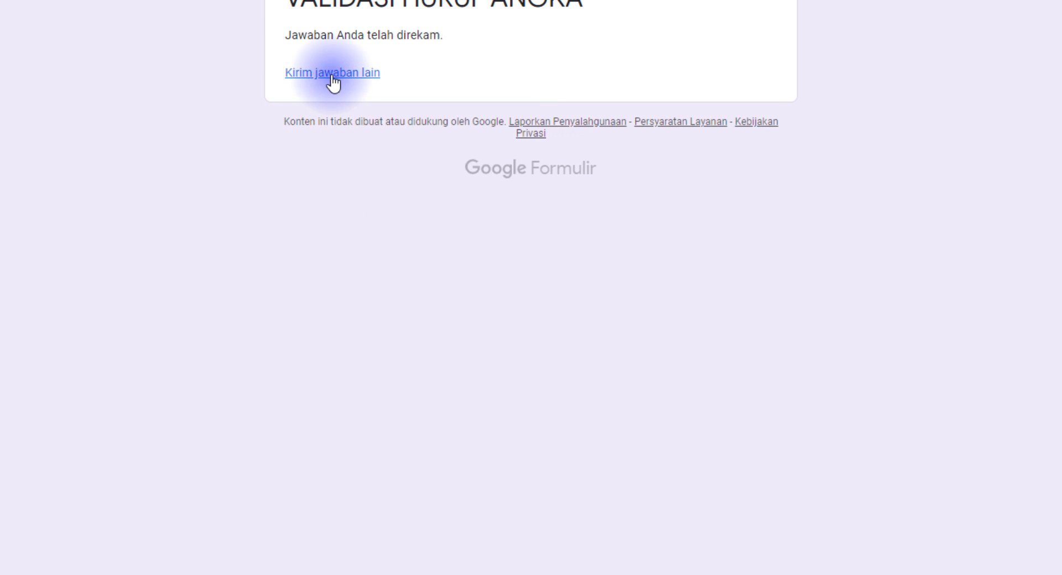
{"action": "left_click", "coordinate": [332, 77]}
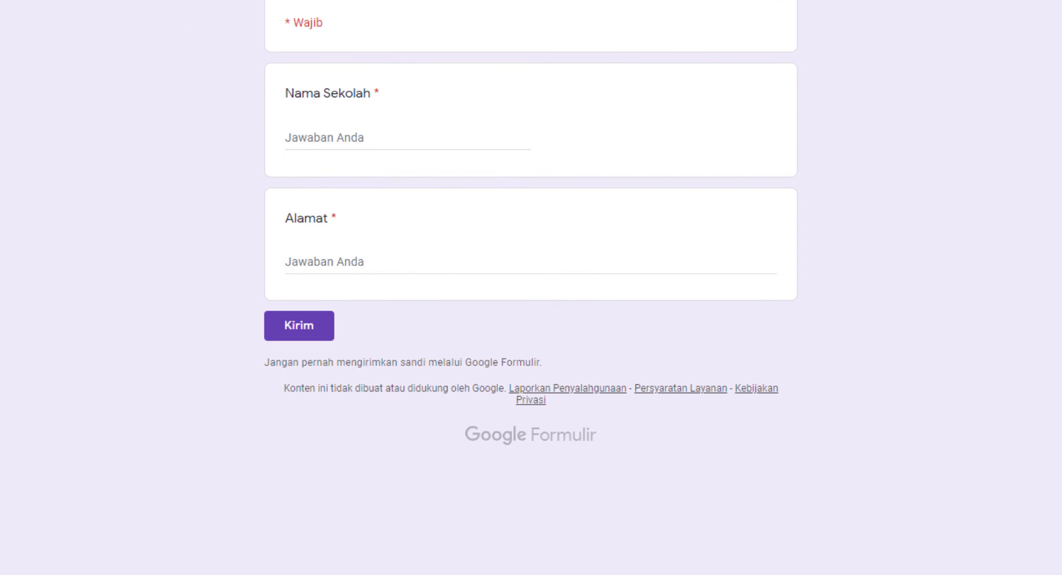